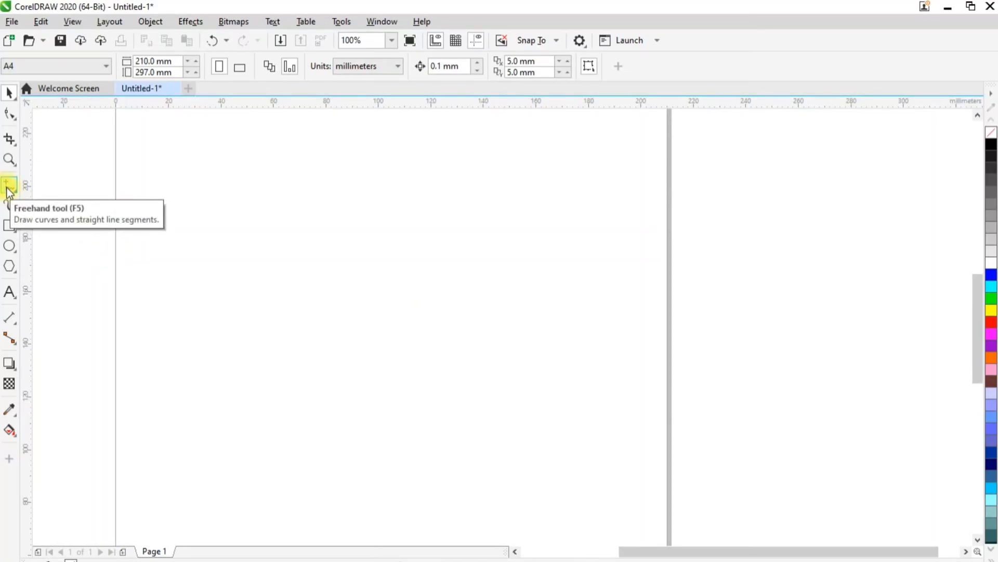
{"action": "left_click", "coordinate": [16, 190]}
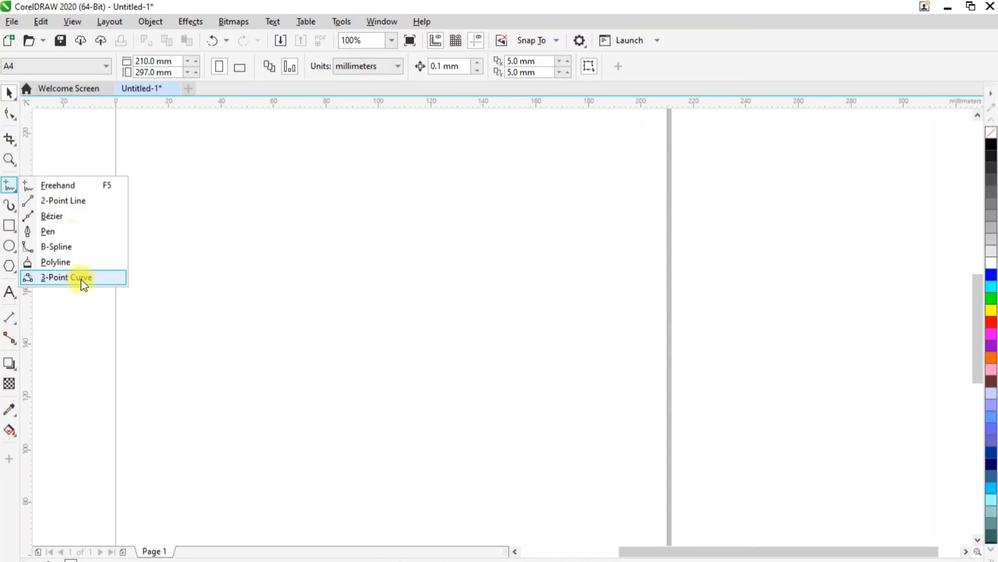
{"action": "left_click", "coordinate": [470, 276]}
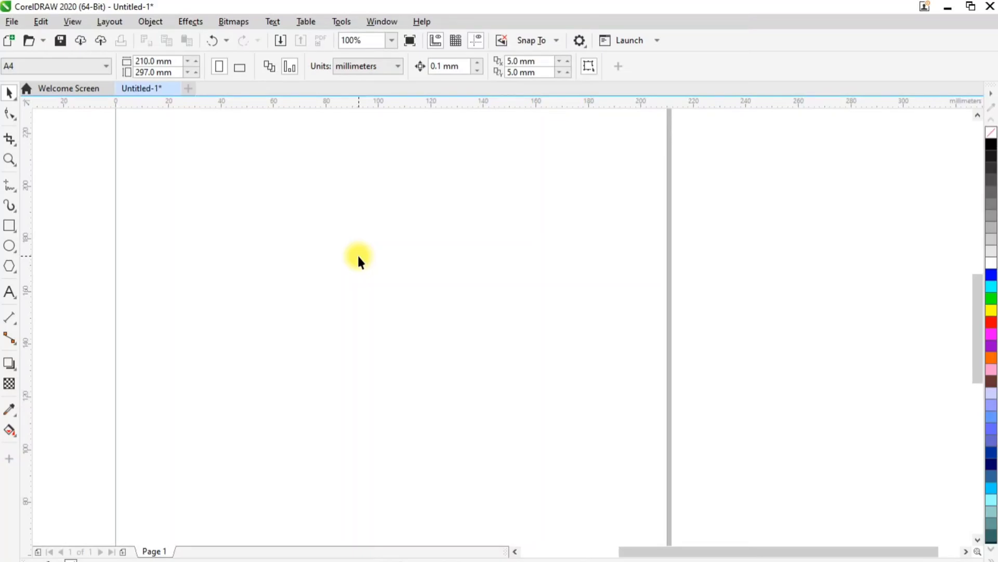
Step: Draw a closed, irregular freehand shape about 134 by 94 mm on the page and fill it yellow
{"action": "left_click", "coordinate": [13, 191]}
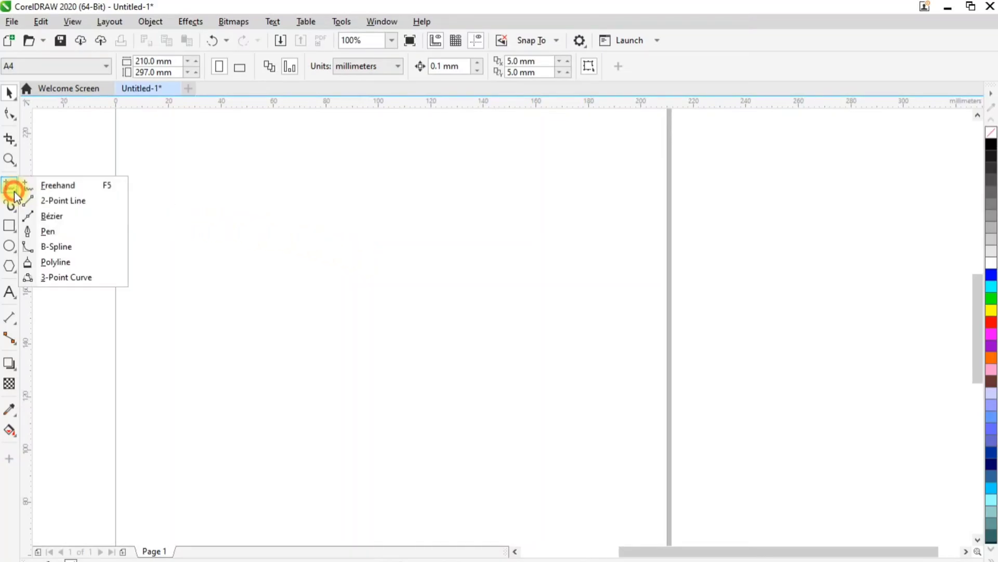
{"action": "left_click", "coordinate": [62, 185]}
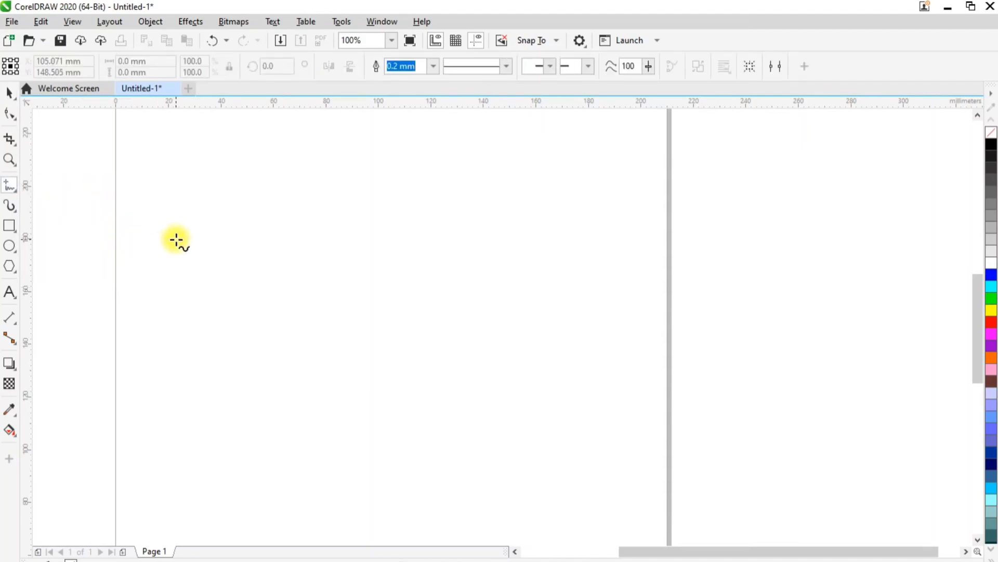
{"action": "mouse_move", "coordinate": [239, 252]}
{"action": "left_mouse_down"}
{"action": "mouse_move", "coordinate": [243, 212]}
{"action": "mouse_move", "coordinate": [294, 215]}
{"action": "mouse_move", "coordinate": [339, 255]}
{"action": "mouse_move", "coordinate": [437, 252]}
{"action": "mouse_move", "coordinate": [467, 322]}
{"action": "mouse_move", "coordinate": [536, 391]}
{"action": "mouse_move", "coordinate": [403, 432]}
{"action": "mouse_move", "coordinate": [218, 352]}
{"action": "mouse_move", "coordinate": [197, 298]}
{"action": "mouse_move", "coordinate": [242, 277]}
{"action": "mouse_move", "coordinate": [187, 253]}
{"action": "mouse_move", "coordinate": [238, 251]}
{"action": "left_mouse_up"}
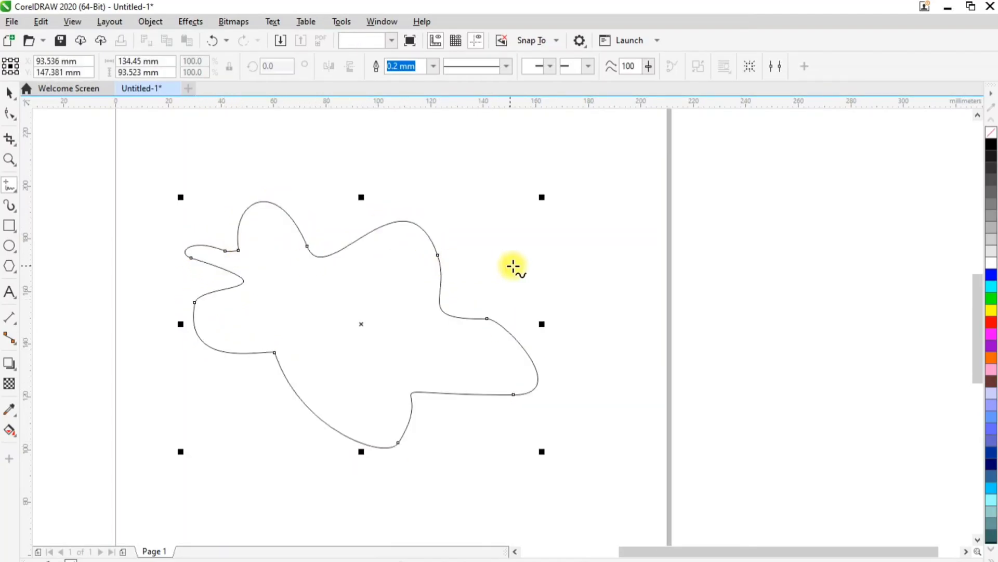
{"action": "left_click", "coordinate": [9, 93]}
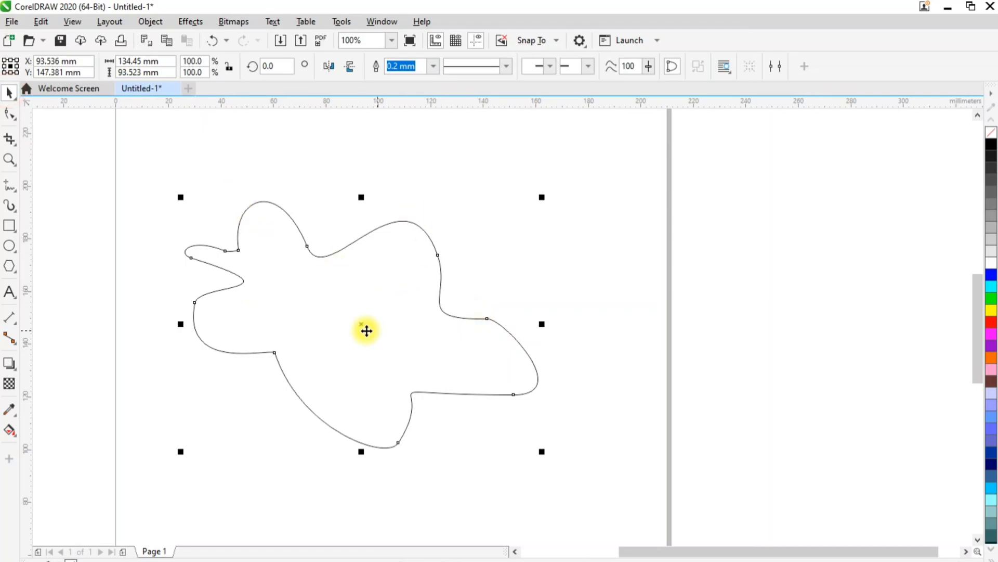
{"action": "left_click", "coordinate": [992, 311]}
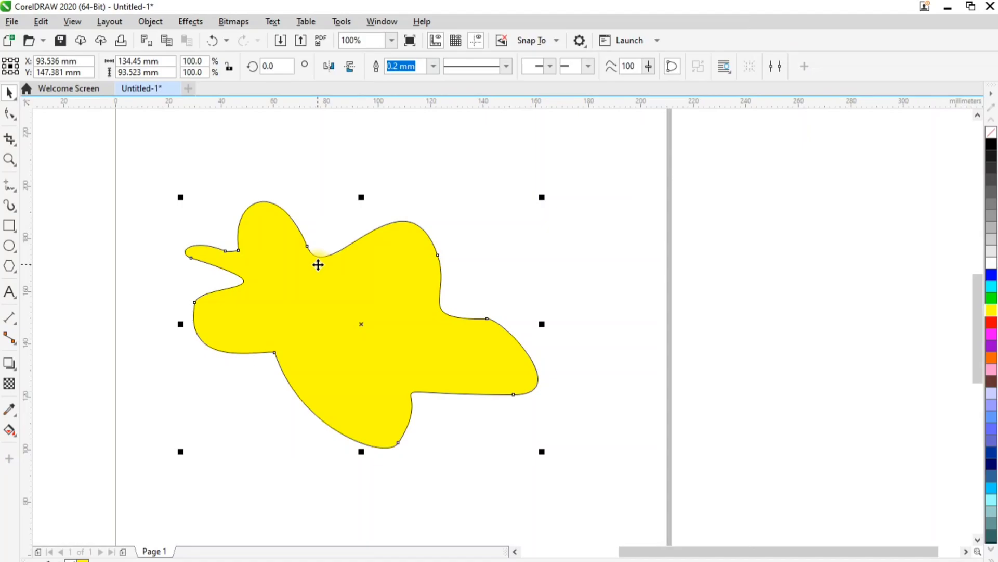
Step: Replace the yellow shape with a wavy closed freehand shape about 162 by 124 mm, filled red
{"action": "key", "text": "Delete"}
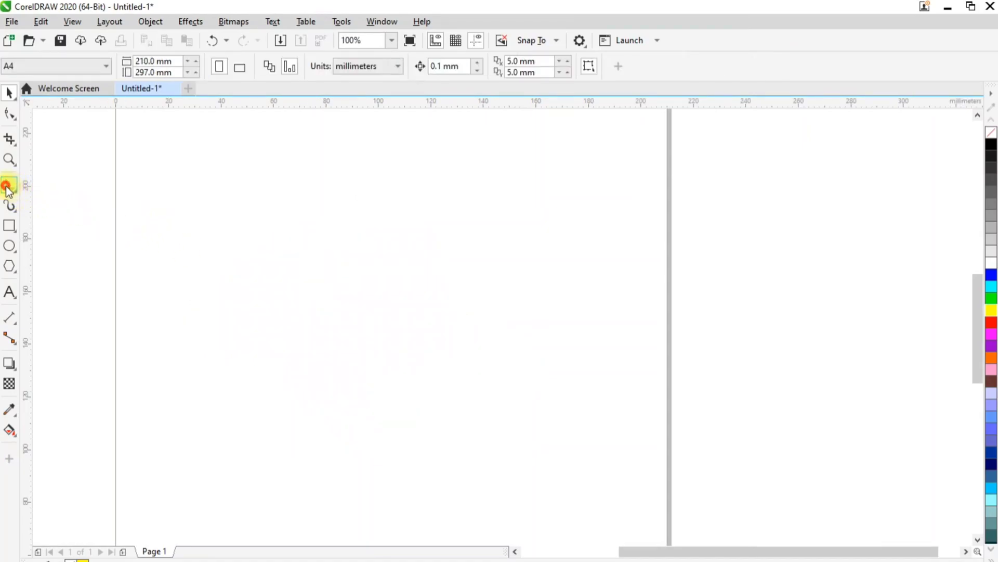
{"action": "left_click", "coordinate": [8, 185]}
{"action": "mouse_move", "coordinate": [179, 253]}
{"action": "left_mouse_down"}
{"action": "mouse_move", "coordinate": [200, 241]}
{"action": "mouse_move", "coordinate": [232, 269]}
{"action": "mouse_move", "coordinate": [357, 237]}
{"action": "mouse_move", "coordinate": [442, 353]}
{"action": "mouse_move", "coordinate": [520, 279]}
{"action": "mouse_move", "coordinate": [491, 502]}
{"action": "mouse_move", "coordinate": [179, 365]}
{"action": "mouse_move", "coordinate": [169, 273]}
{"action": "mouse_move", "coordinate": [179, 255]}
{"action": "left_mouse_up"}
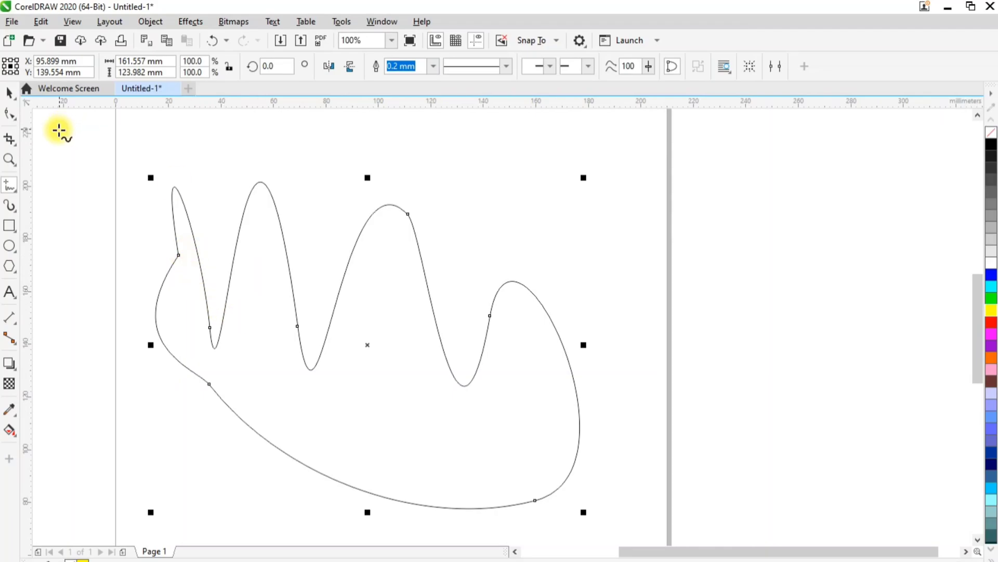
{"action": "left_click", "coordinate": [9, 93]}
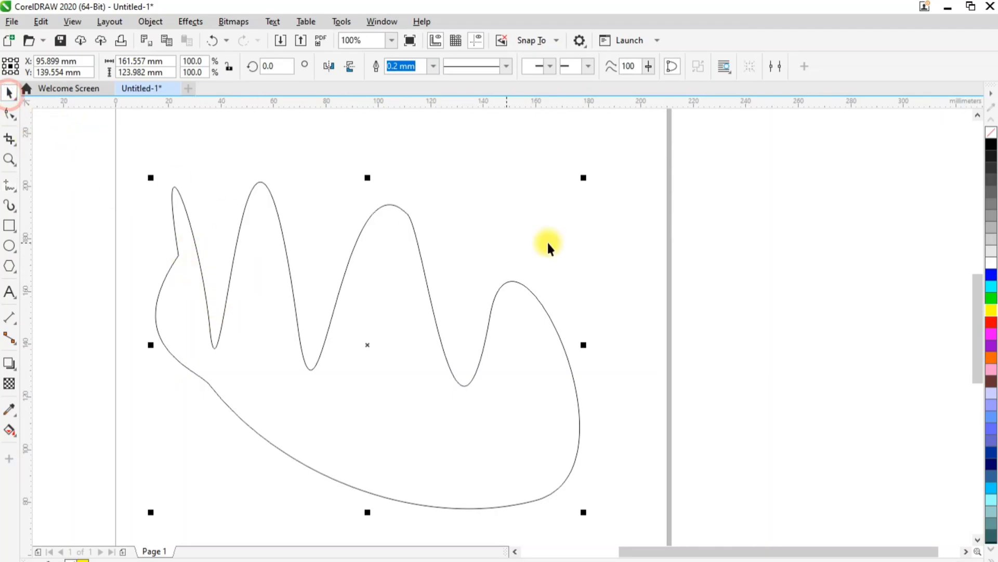
{"action": "left_click", "coordinate": [992, 321]}
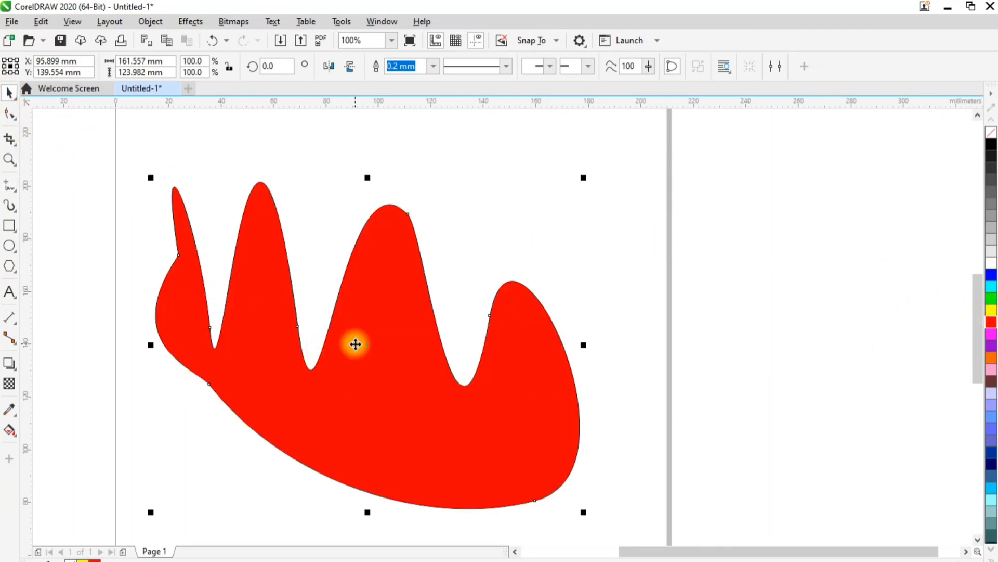
Step: Replace the red shape with a five-pointed freehand star about 80 by 55 mm, leaving its two ends unconnected
{"action": "key", "text": "Delete"}
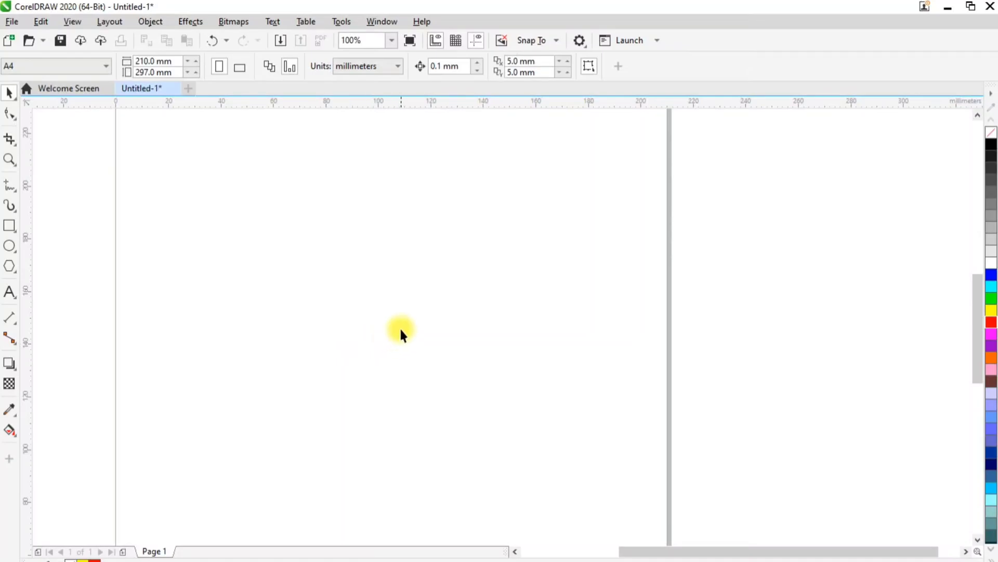
{"action": "left_click", "coordinate": [10, 186]}
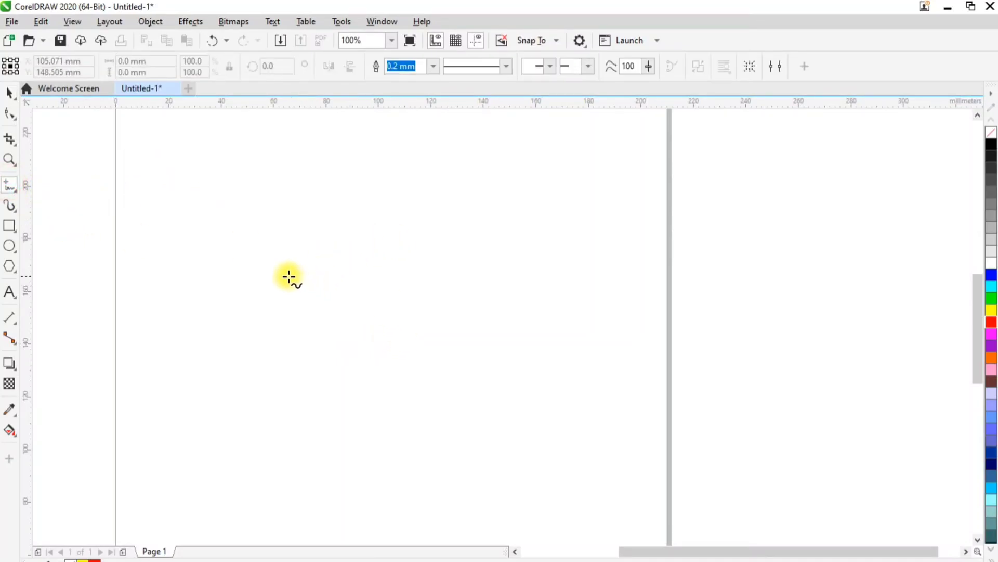
{"action": "mouse_move", "coordinate": [269, 276]}
{"action": "left_mouse_down"}
{"action": "mouse_move", "coordinate": [281, 249]}
{"action": "mouse_move", "coordinate": [332, 272]}
{"action": "mouse_move", "coordinate": [403, 273]}
{"action": "mouse_move", "coordinate": [338, 314]}
{"action": "mouse_move", "coordinate": [396, 364]}
{"action": "mouse_move", "coordinate": [322, 327]}
{"action": "mouse_move", "coordinate": [236, 365]}
{"action": "mouse_move", "coordinate": [267, 296]}
{"action": "mouse_move", "coordinate": [202, 281]}
{"action": "mouse_move", "coordinate": [279, 265]}
{"action": "left_mouse_up"}
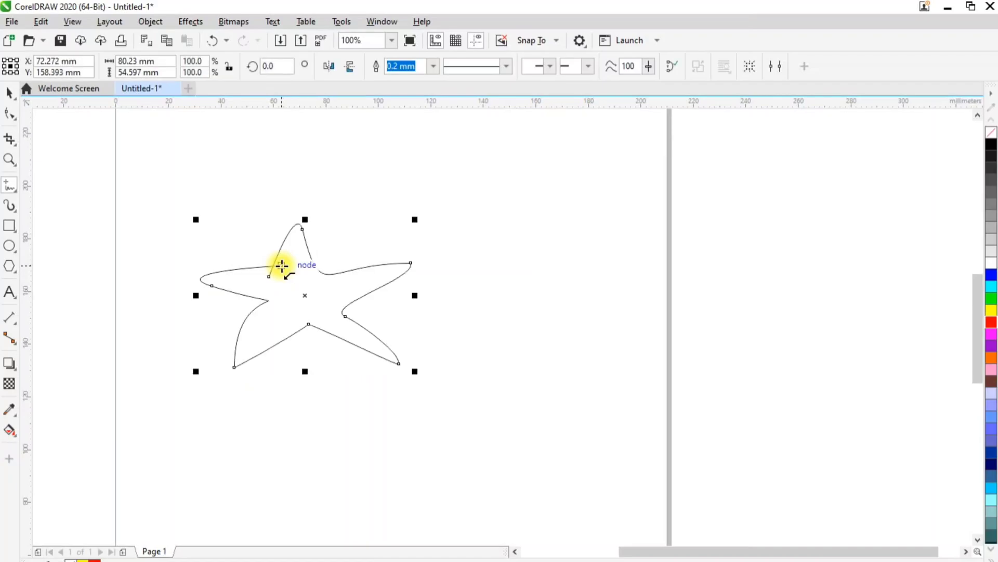
{"action": "left_click", "coordinate": [8, 92]}
Step: Join the star's two open end nodes with the Shape tool to close the curve
{"action": "scroll", "coordinate": [244, 265], "scroll_direction": "up", "scroll_amount": 2}
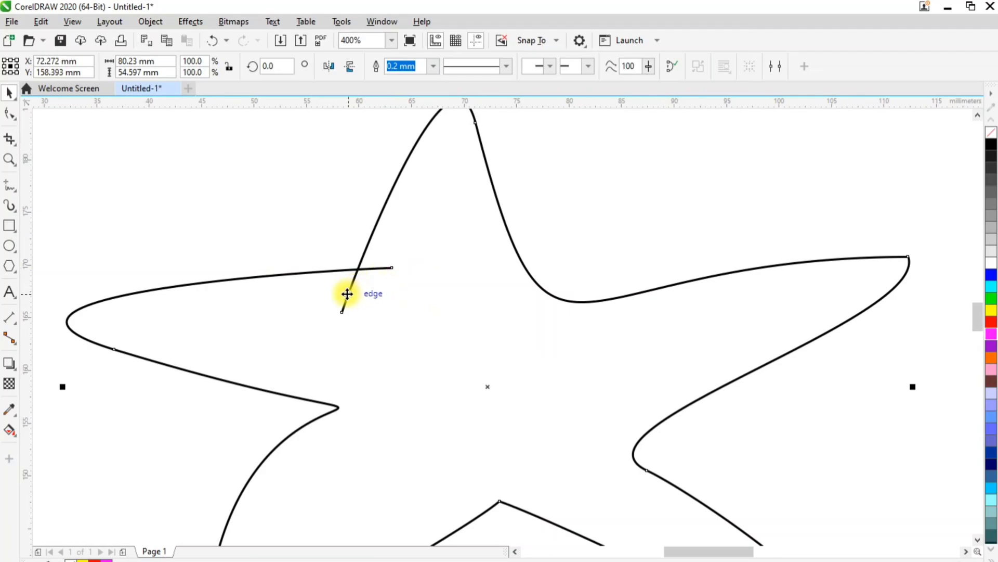
{"action": "left_click", "coordinate": [8, 116]}
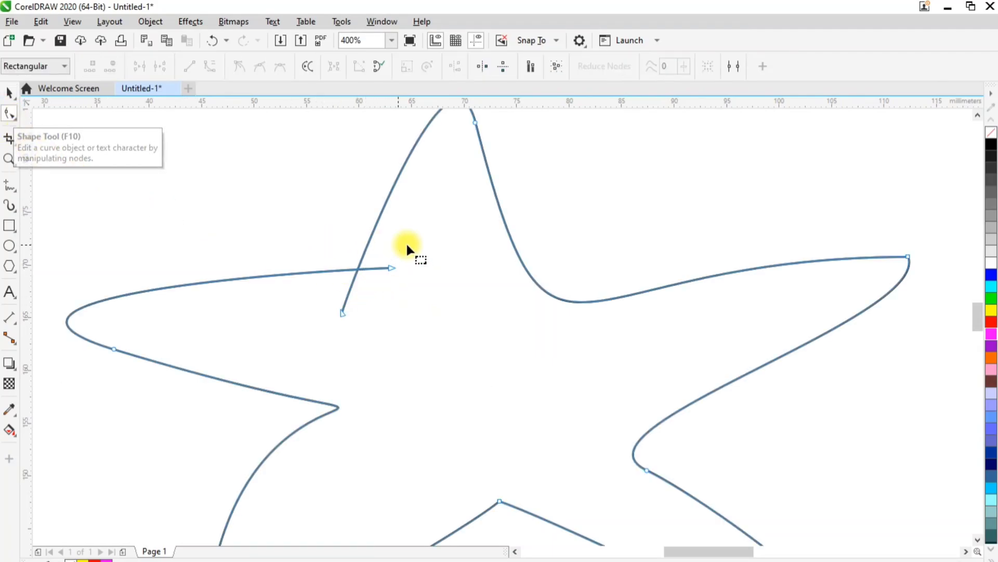
{"action": "left_click_drag", "start_coordinate": [427, 249], "coordinate": [324, 334]}
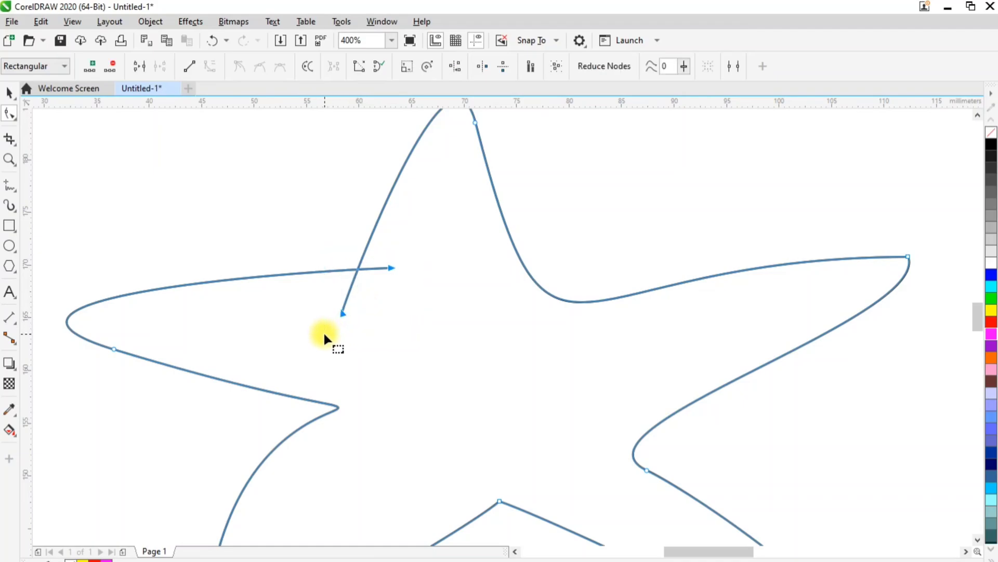
{"action": "left_click", "coordinate": [142, 73]}
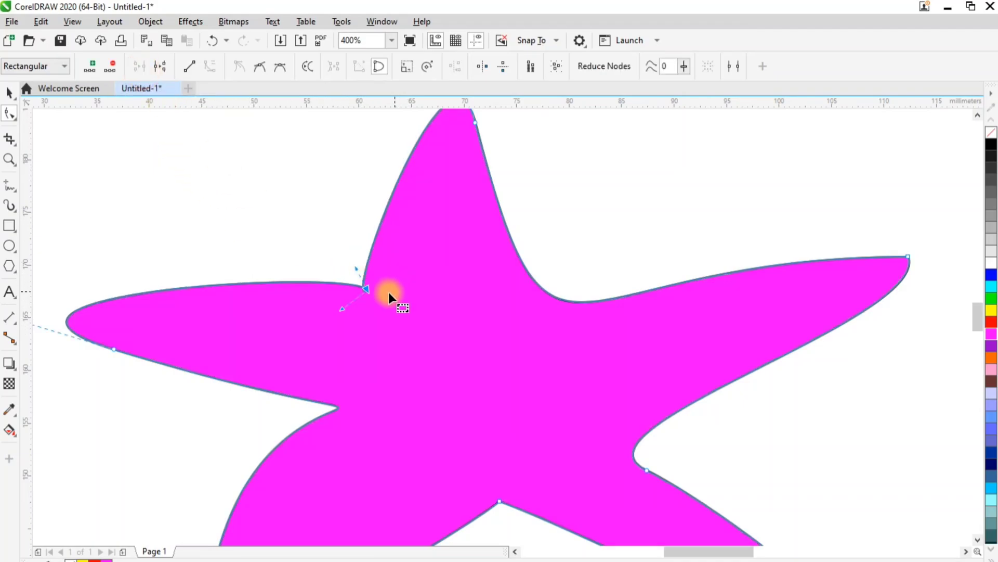
{"action": "left_click", "coordinate": [10, 93]}
{"action": "scroll", "coordinate": [650, 373], "scroll_direction": "down", "scroll_amount": 1}
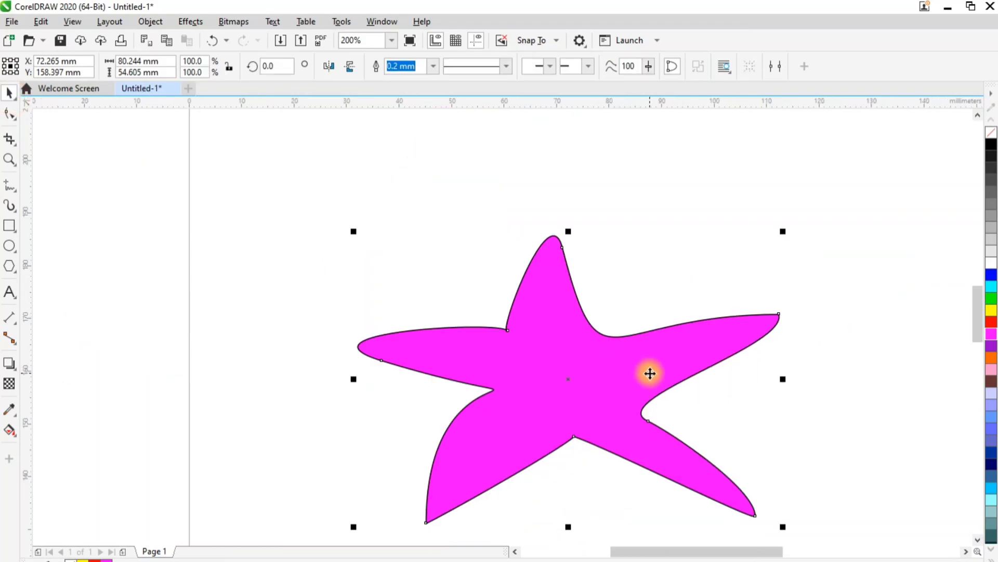
{"action": "scroll", "coordinate": [650, 373], "scroll_direction": "down", "scroll_amount": 1}
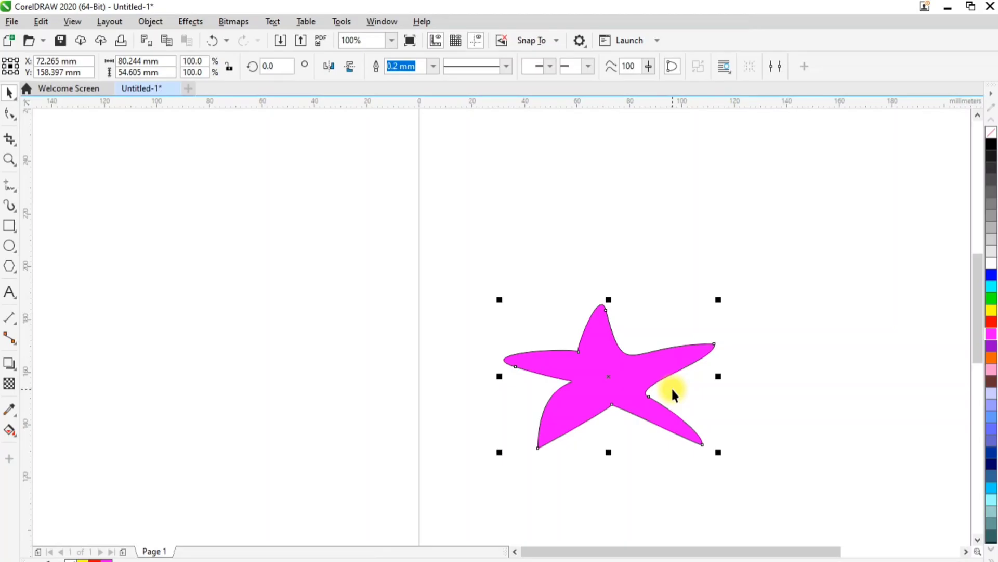
Step: Reshape the star's inner corner between its right arm and lower-right leg by adjusting the node and its curve handles
{"action": "scroll", "coordinate": [747, 376], "scroll_direction": "up", "scroll_amount": 1}
{"action": "left_click", "coordinate": [9, 115]}
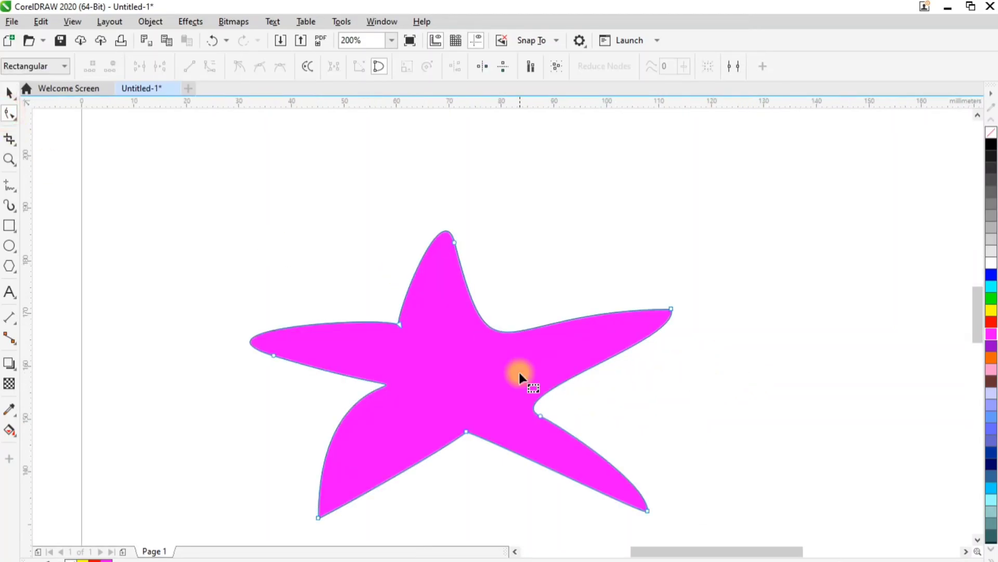
{"action": "scroll", "coordinate": [529, 438], "scroll_direction": "up", "scroll_amount": 1}
{"action": "left_click_drag", "start_coordinate": [520, 423], "coordinate": [552, 393]}
{"action": "left_click_drag", "start_coordinate": [463, 349], "coordinate": [525, 334]}
{"action": "left_click_drag", "start_coordinate": [570, 433], "coordinate": [547, 435]}
{"action": "left_click", "coordinate": [9, 92]}
{"action": "scroll", "coordinate": [598, 312], "scroll_direction": "down", "scroll_amount": 2}
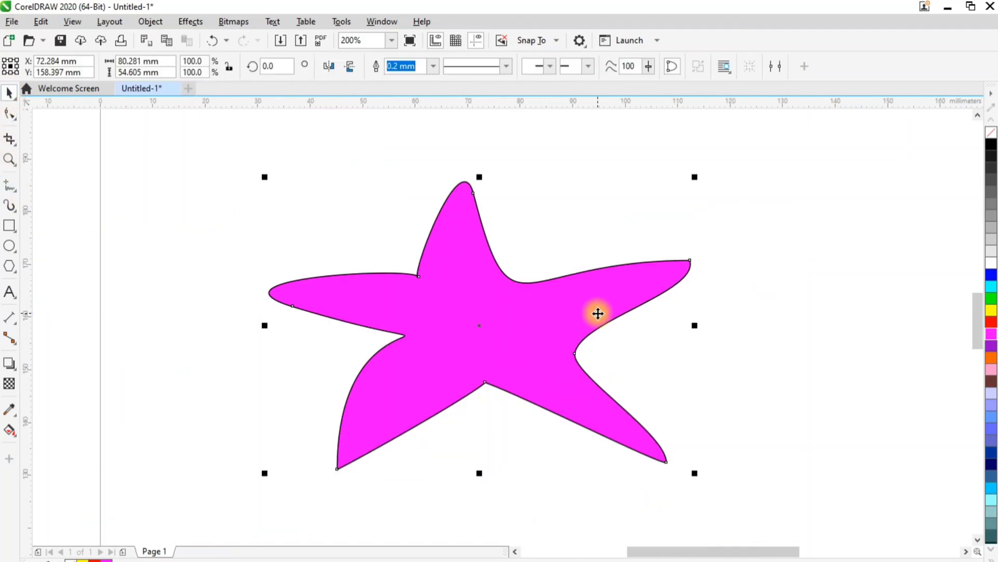
Step: Replace the star with a closed triangle about 59 by 29 mm made of connected 2-Point Line segments, filled magenta
{"action": "key", "text": "Delete"}
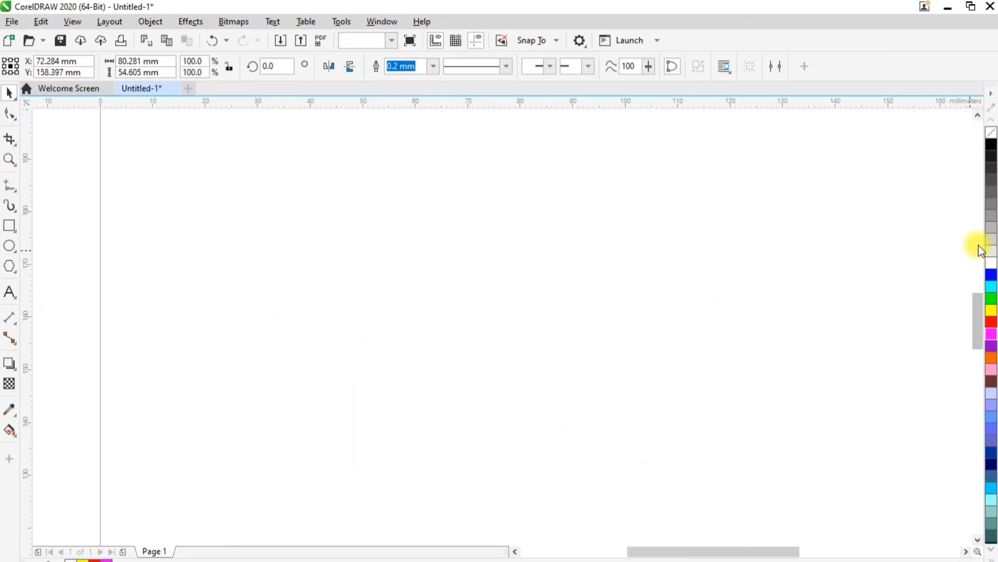
{"action": "left_click", "coordinate": [14, 191]}
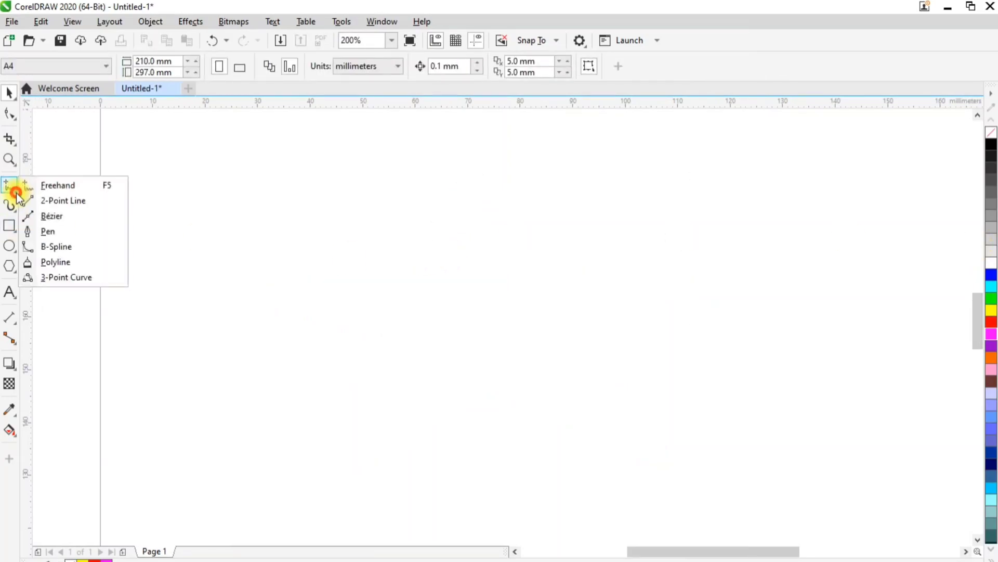
{"action": "left_click", "coordinate": [58, 204]}
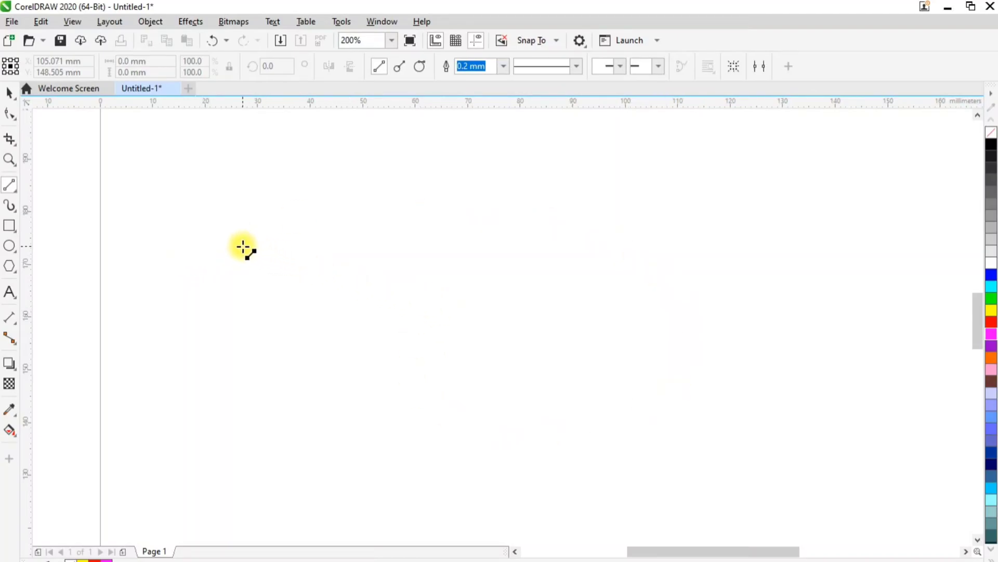
{"action": "left_click_drag", "start_coordinate": [243, 246], "coordinate": [540, 389]}
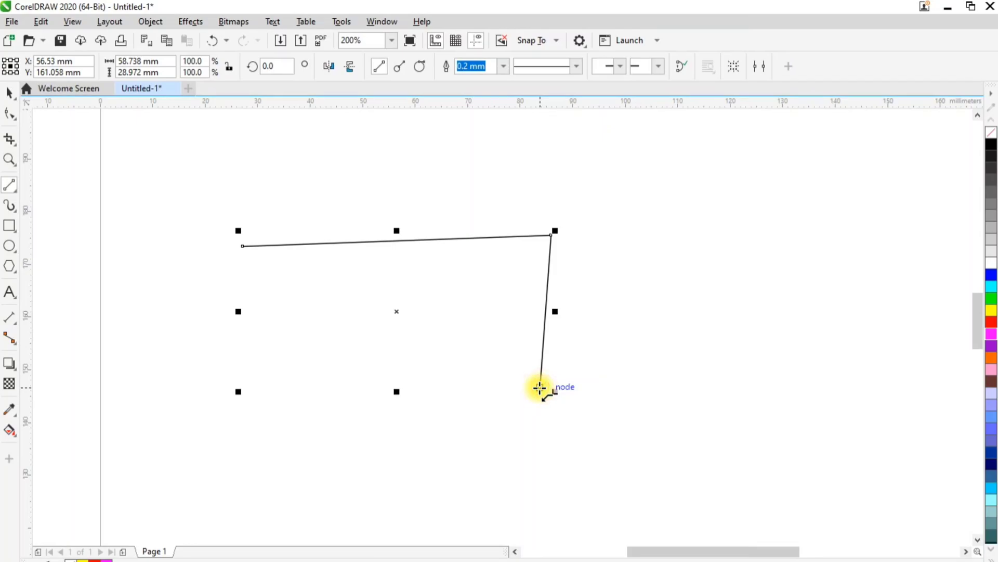
{"action": "left_click_drag", "start_coordinate": [540, 388], "coordinate": [238, 250]}
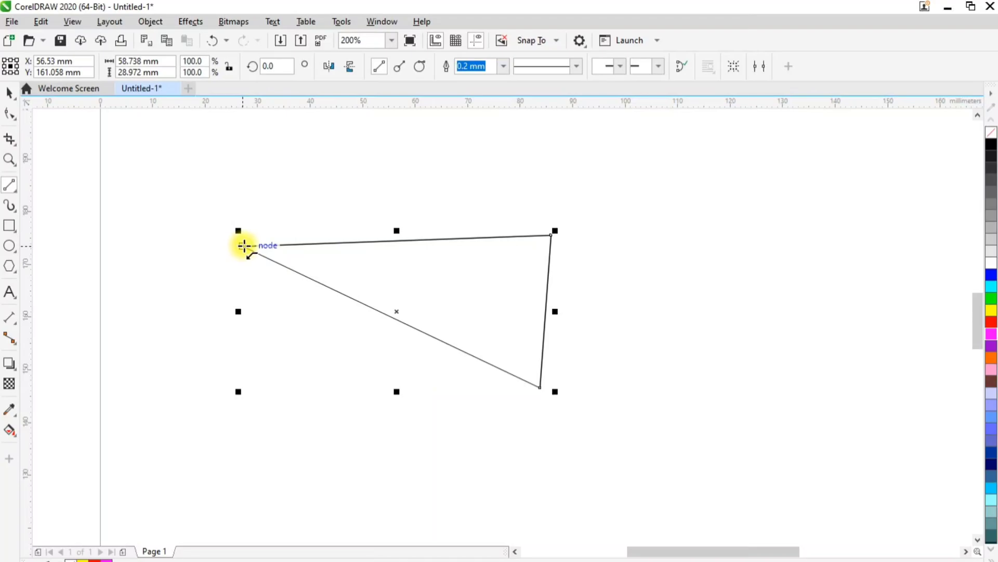
{"action": "left_click_drag", "start_coordinate": [244, 245], "coordinate": [242, 246]}
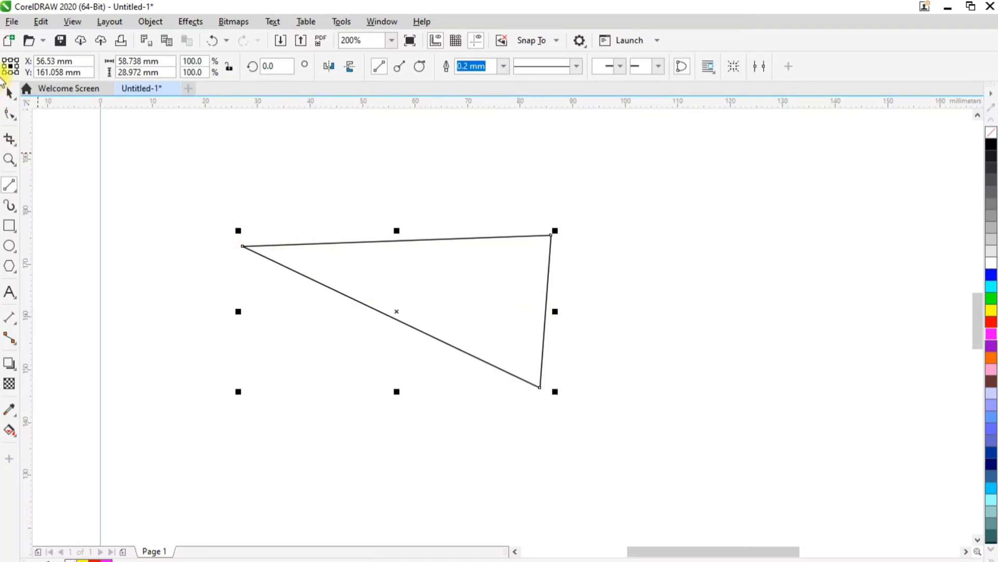
{"action": "left_click", "coordinate": [8, 93]}
{"action": "left_click", "coordinate": [991, 334]}
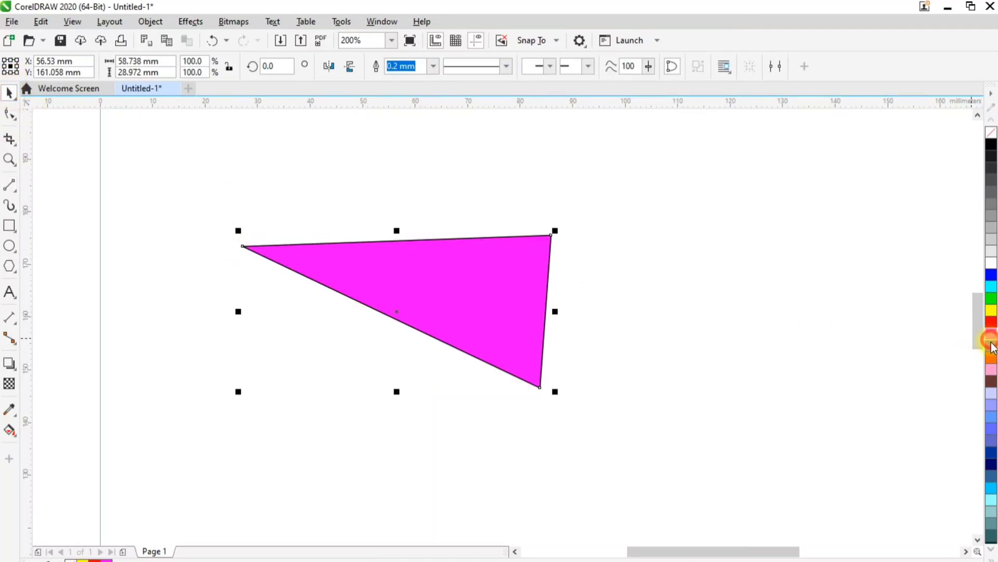
Step: Reshape the triangle with the Shape tool, moving its upper-right corner inward and its left corner up and slightly right
{"action": "left_click", "coordinate": [14, 114]}
{"action": "scroll", "coordinate": [369, 256], "scroll_direction": "up", "scroll_amount": 1}
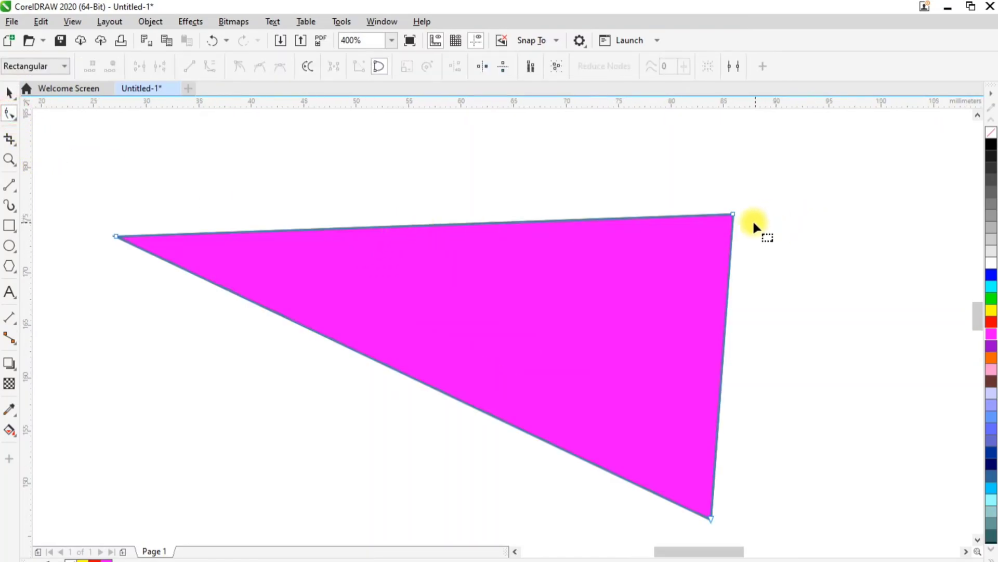
{"action": "left_click_drag", "start_coordinate": [732, 214], "coordinate": [570, 214]}
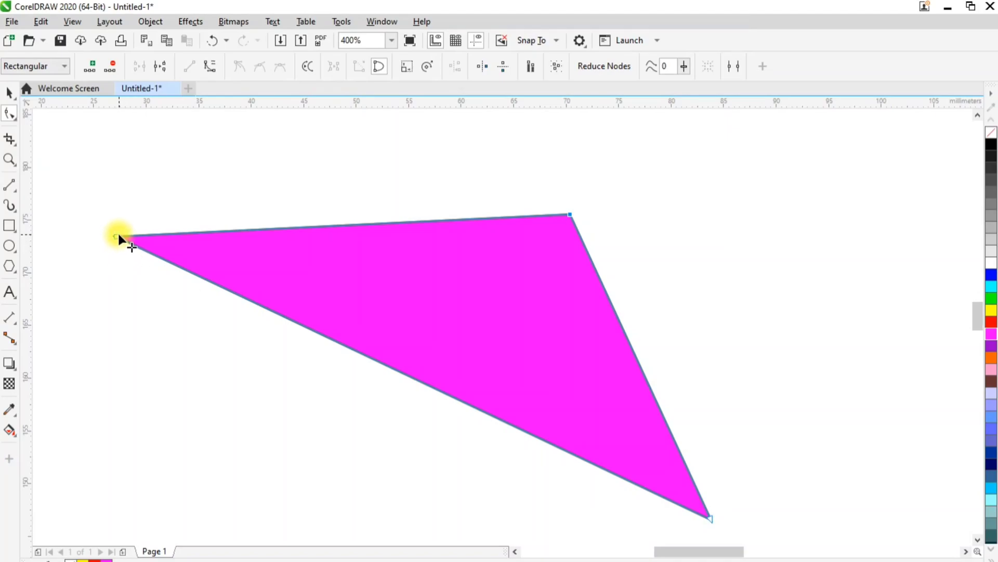
{"action": "left_click_drag", "start_coordinate": [118, 236], "coordinate": [147, 184]}
{"action": "scroll", "coordinate": [620, 335], "scroll_direction": "down", "scroll_amount": 1}
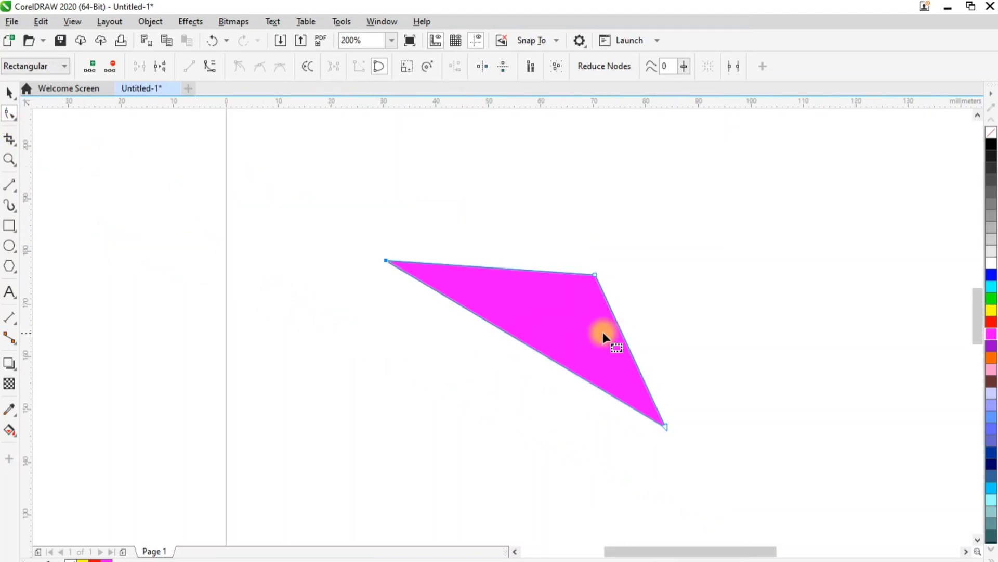
Step: Replace the triangle with an open, wavy Bézier curve about 41 mm wide, shaping each node with its curve handles
{"action": "left_click", "coordinate": [7, 95]}
{"action": "key", "text": "Delete"}
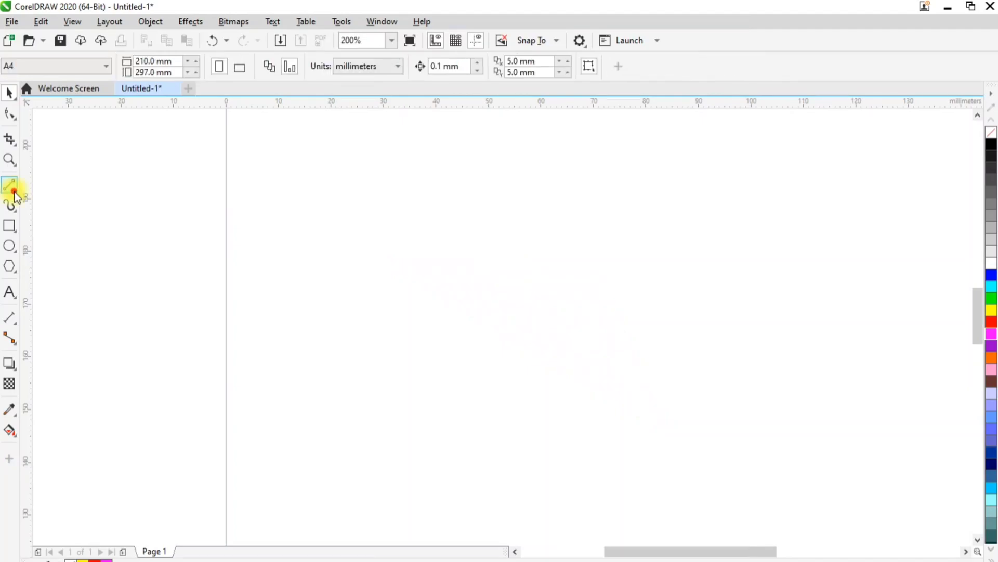
{"action": "left_click", "coordinate": [14, 191]}
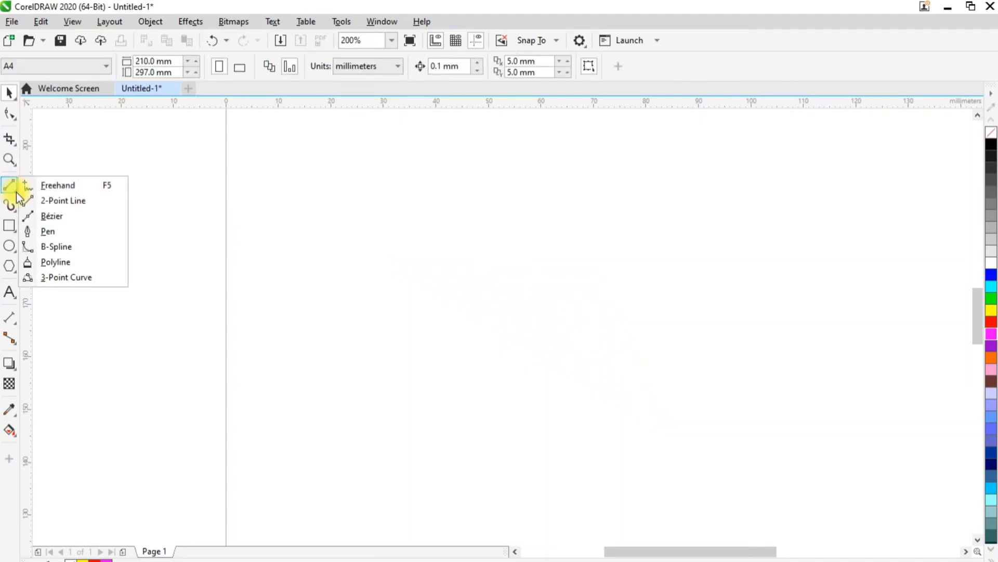
{"action": "left_click", "coordinate": [52, 220]}
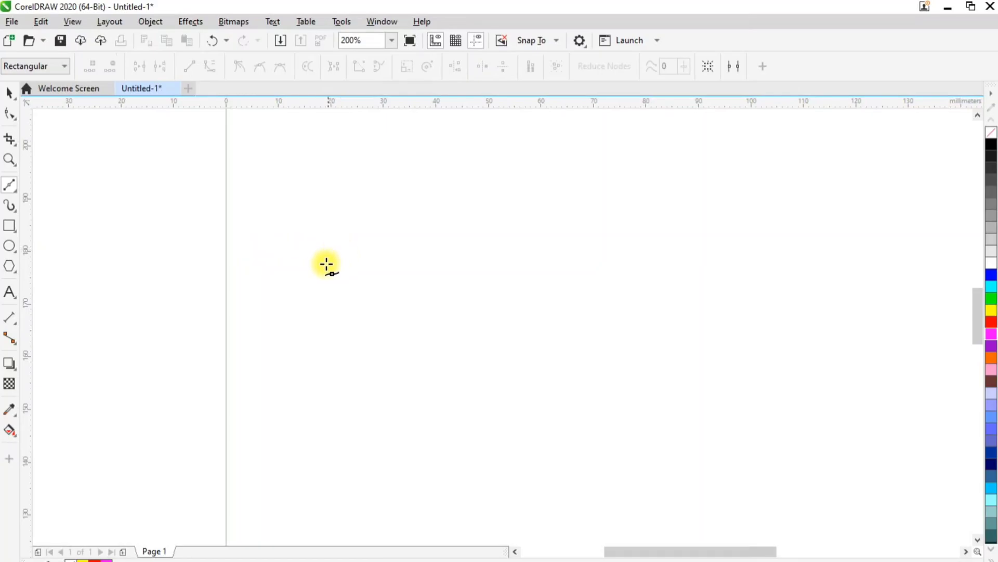
{"action": "left_click_drag", "start_coordinate": [274, 267], "coordinate": [302, 256]}
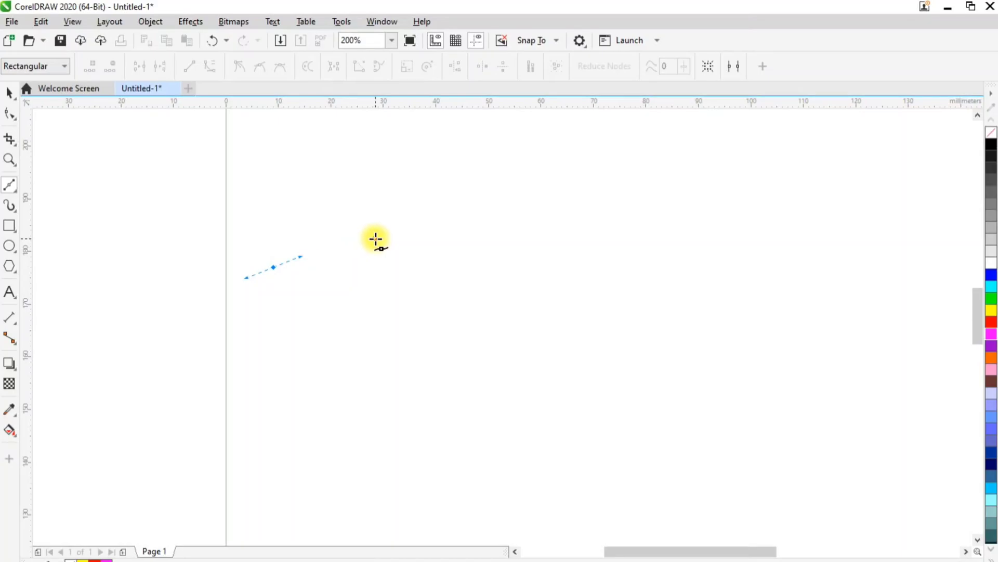
{"action": "mouse_move", "coordinate": [376, 238]}
{"action": "left_mouse_down"}
{"action": "mouse_move", "coordinate": [466, 239]}
{"action": "mouse_move", "coordinate": [365, 190]}
{"action": "mouse_move", "coordinate": [403, 215]}
{"action": "mouse_move", "coordinate": [421, 264]}
{"action": "mouse_move", "coordinate": [529, 219]}
{"action": "left_mouse_up"}
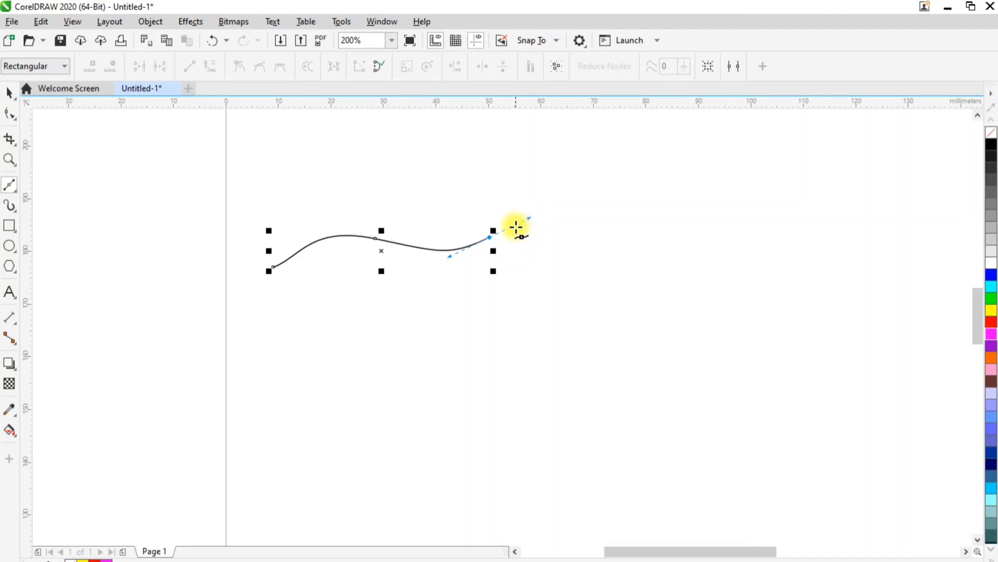
{"action": "left_click_drag", "start_coordinate": [450, 336], "coordinate": [395, 346]}
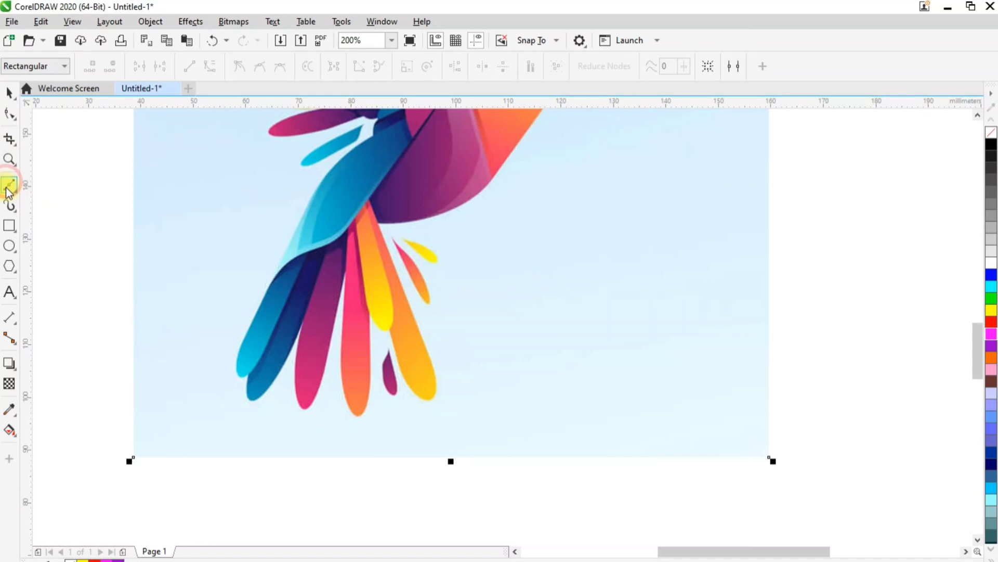
Step: Trace the straight right edge of the bird's orange tail feather with Bézier segments, from the purple body down to the rounded tip
{"action": "left_click", "coordinate": [16, 191]}
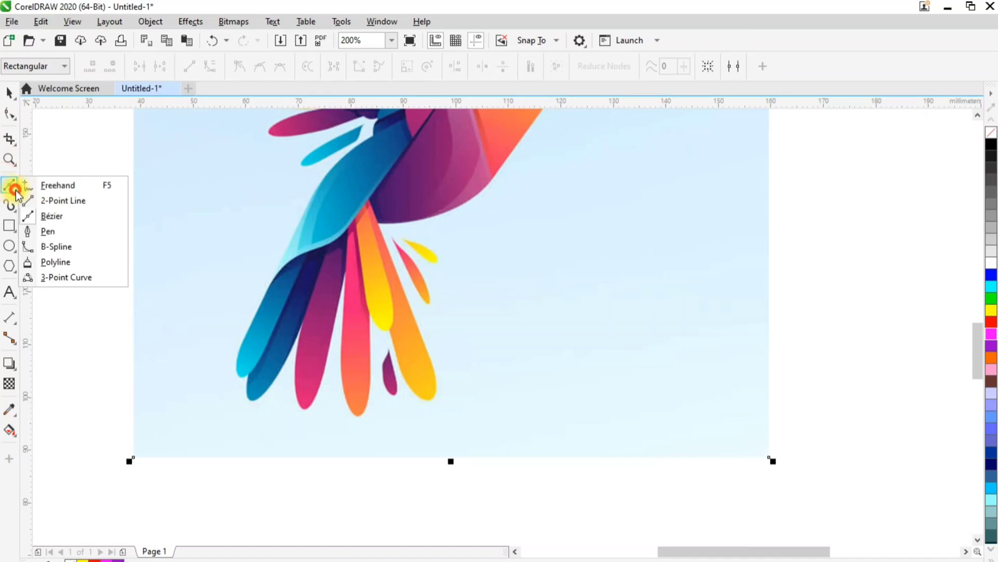
{"action": "left_click", "coordinate": [43, 215]}
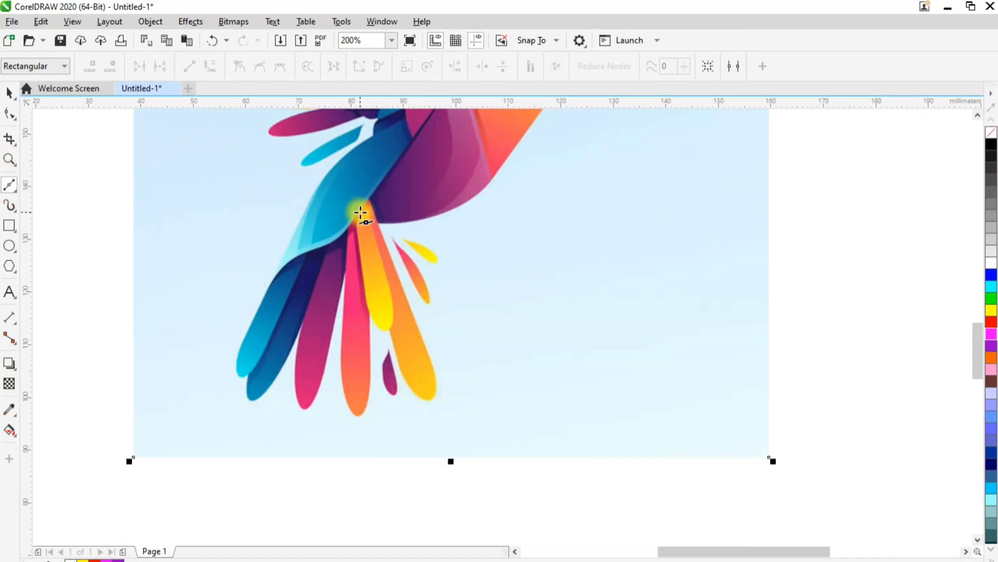
{"action": "scroll", "coordinate": [366, 219], "scroll_direction": "up", "scroll_amount": 1}
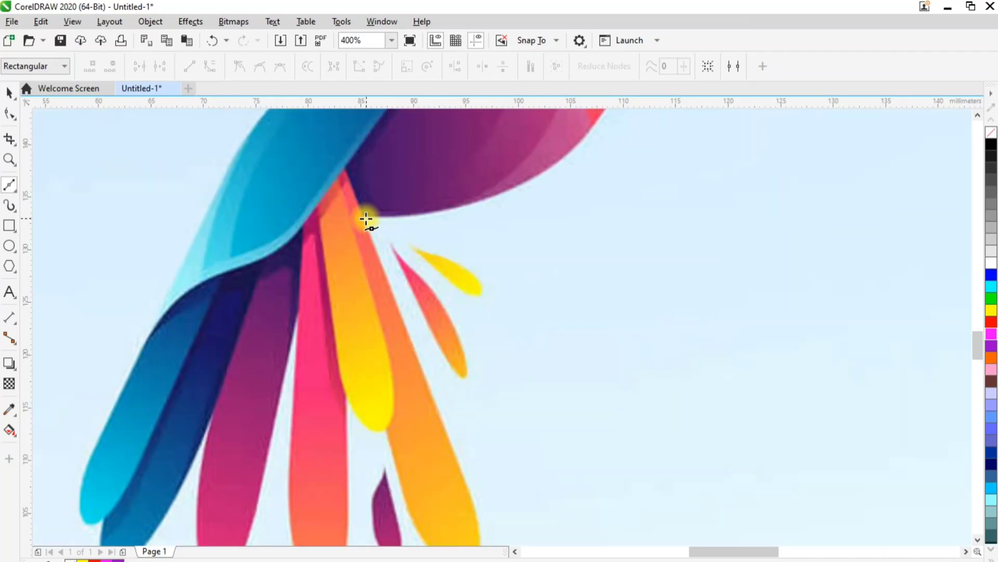
{"action": "left_click", "coordinate": [365, 218]}
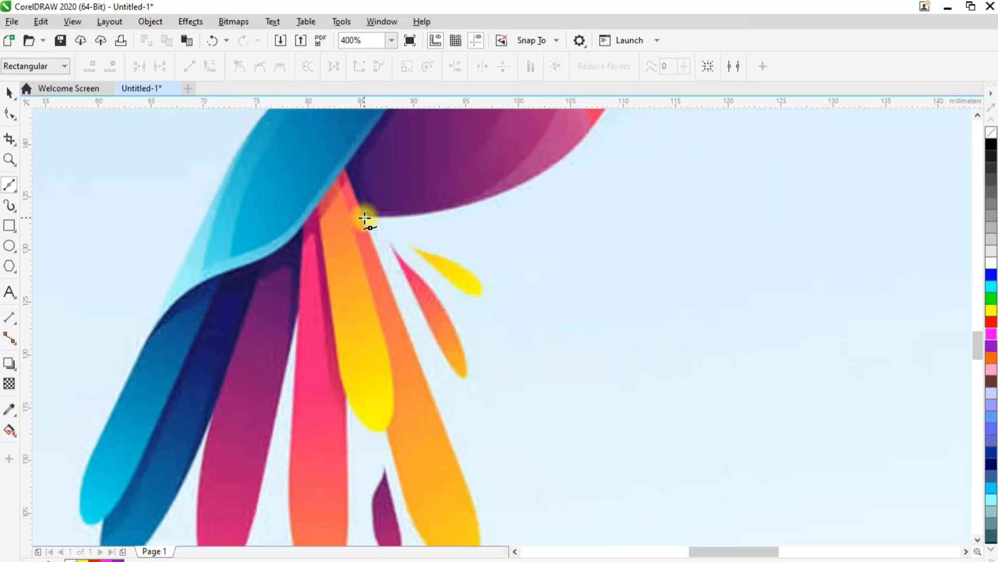
{"action": "left_click", "coordinate": [430, 392]}
{"action": "scroll", "coordinate": [455, 442], "scroll_direction": "down", "scroll_amount": 1}
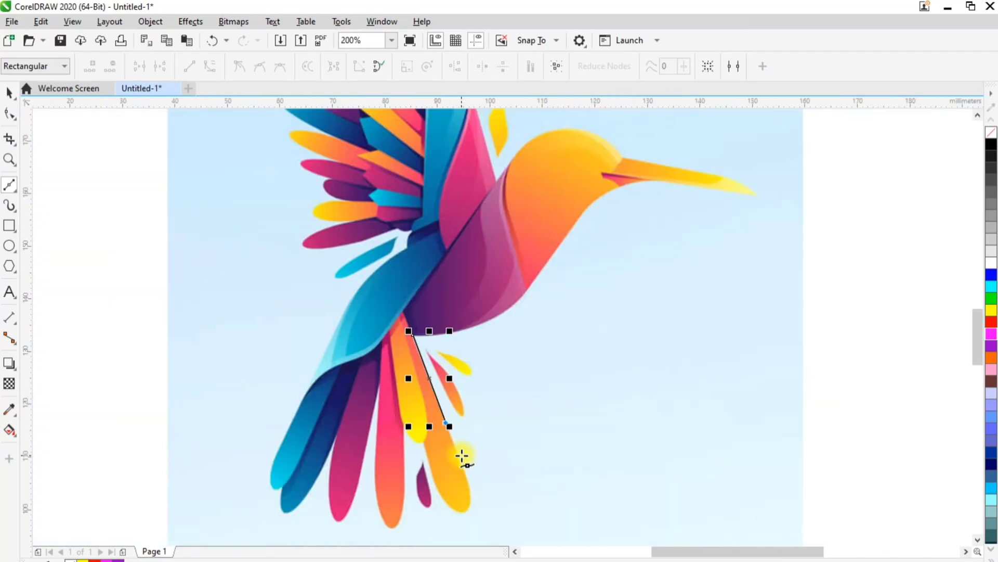
{"action": "scroll", "coordinate": [464, 475], "scroll_direction": "up", "scroll_amount": 1}
{"action": "left_click", "coordinate": [464, 471]}
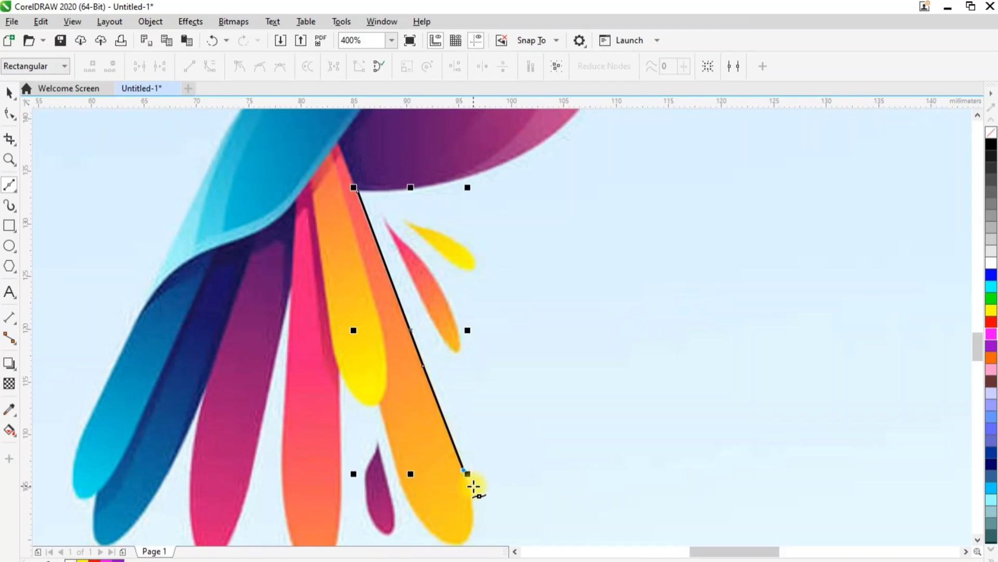
Step: Continue the Bézier outline around the orange feather's tip and up its left side, closing a shape about 14 by 35 mm
{"action": "scroll", "coordinate": [976, 345], "scroll_direction": "down", "scroll_amount": 3}
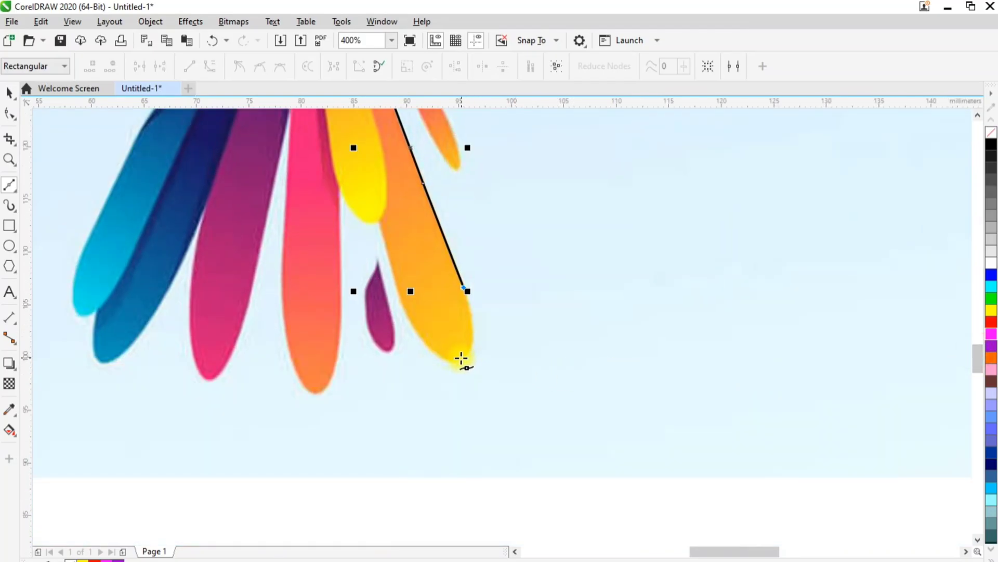
{"action": "left_click_drag", "start_coordinate": [462, 360], "coordinate": [439, 396]}
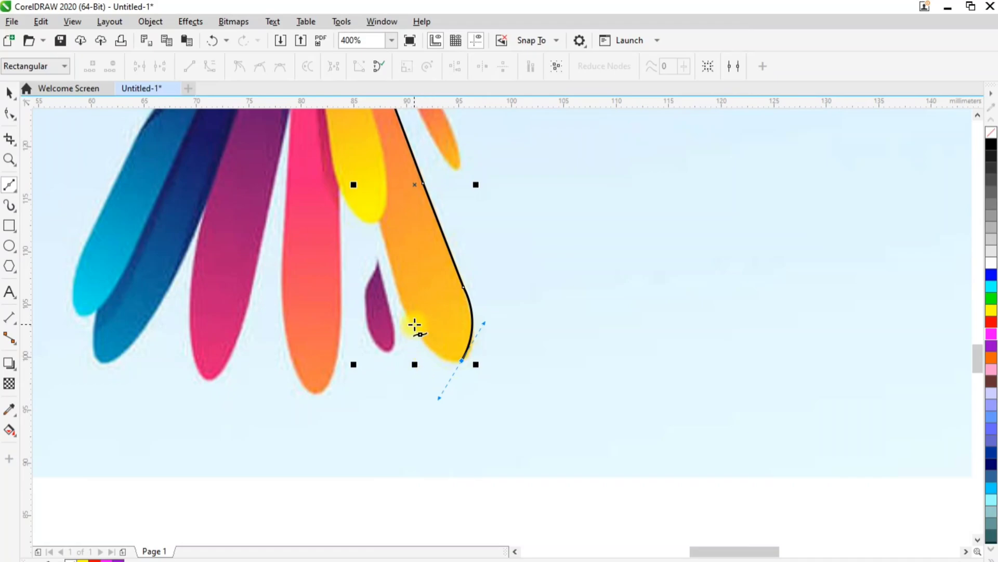
{"action": "left_click_drag", "start_coordinate": [409, 313], "coordinate": [418, 336]}
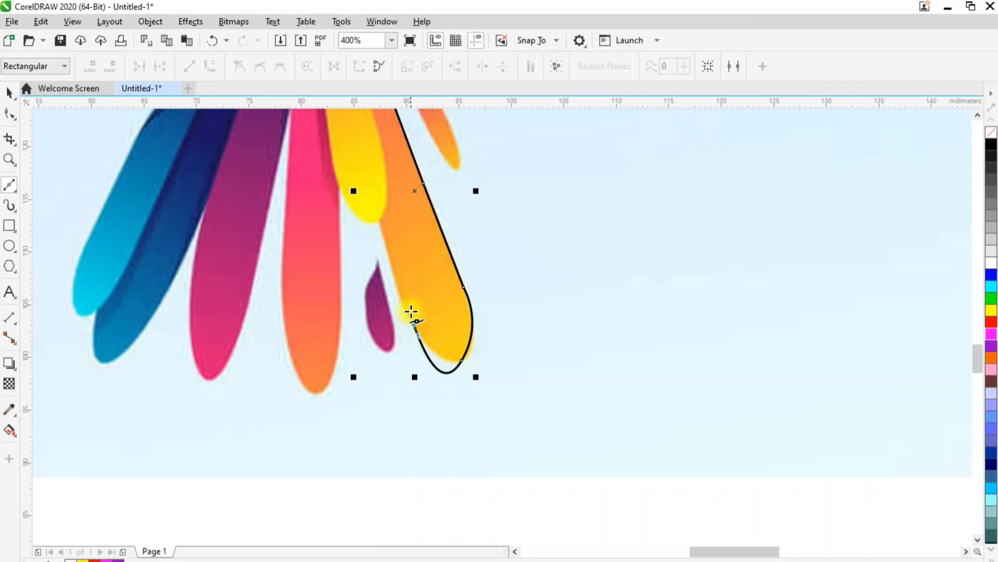
{"action": "left_click", "coordinate": [378, 222]}
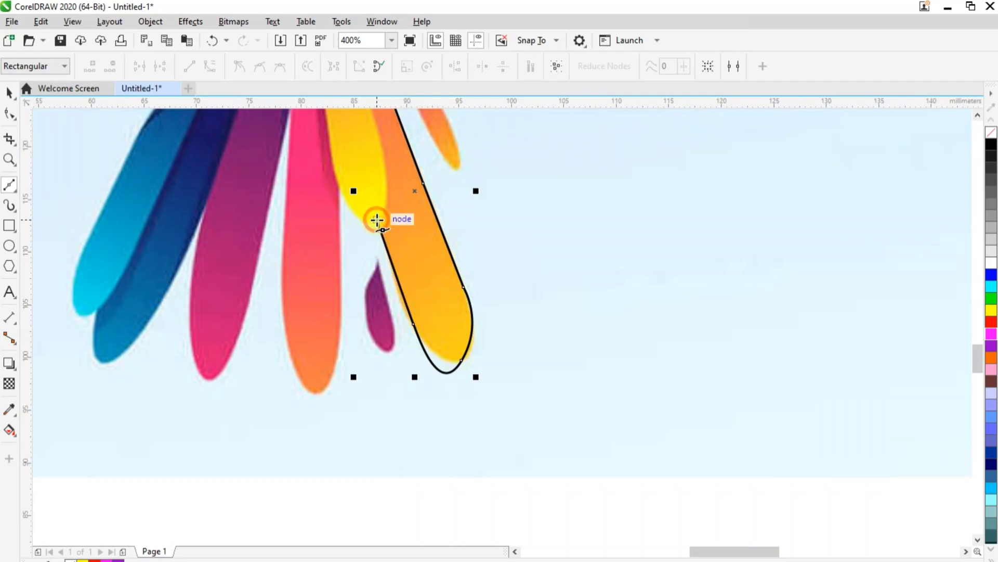
{"action": "scroll", "coordinate": [397, 230], "scroll_direction": "down", "scroll_amount": 2}
{"action": "scroll", "coordinate": [364, 140], "scroll_direction": "up", "scroll_amount": 2}
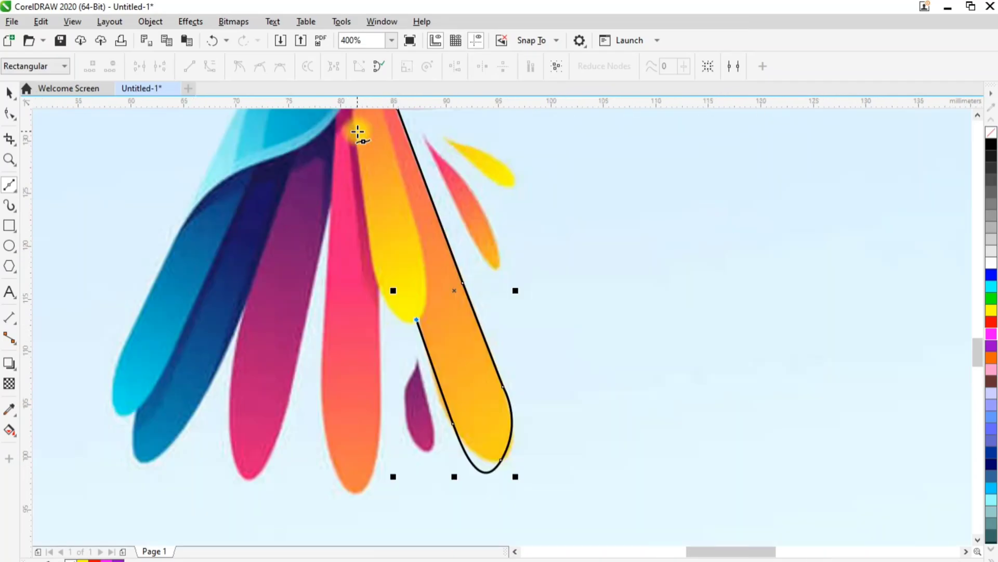
{"action": "scroll", "coordinate": [978, 357], "scroll_direction": "up", "scroll_amount": 3}
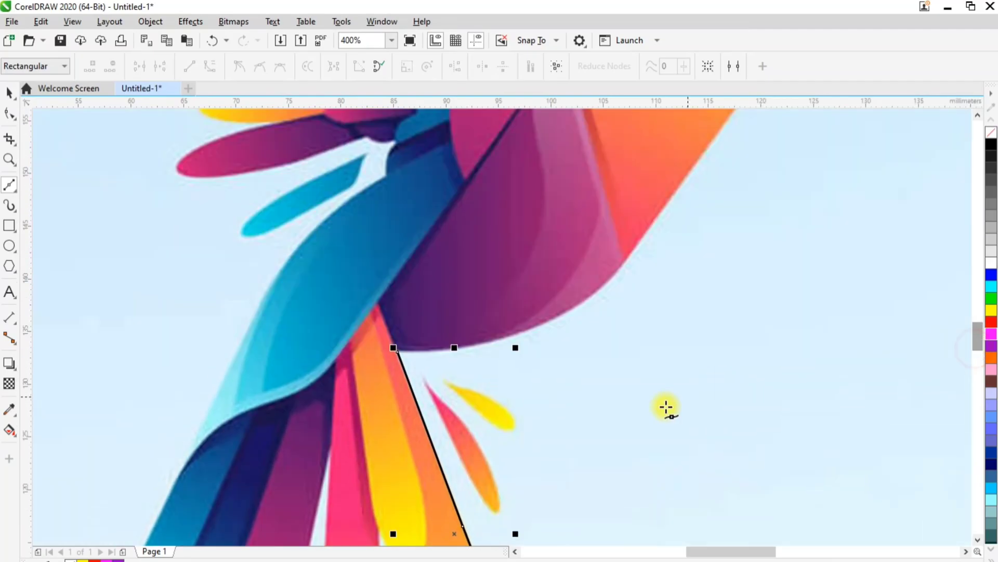
{"action": "left_click", "coordinate": [366, 361]}
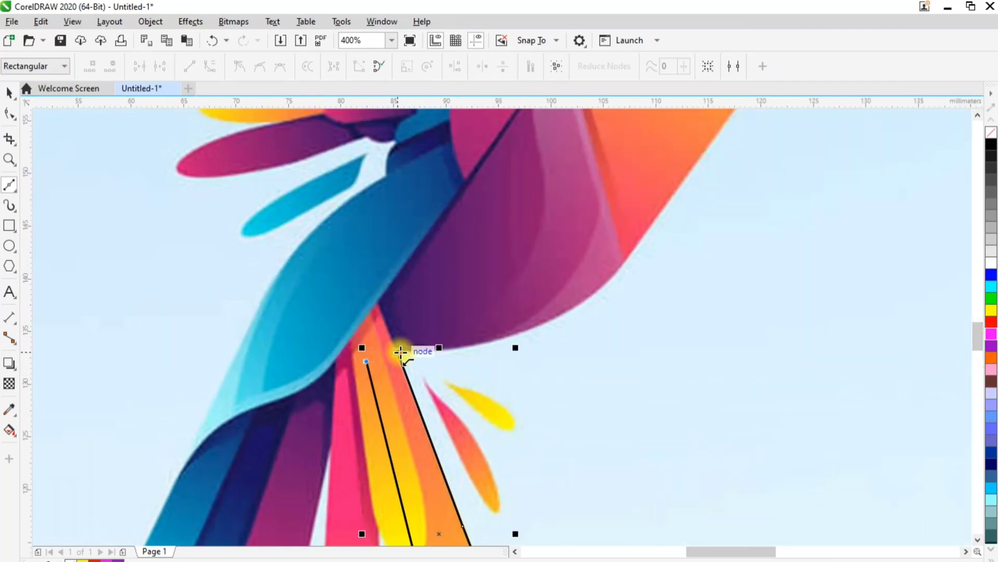
{"action": "left_click", "coordinate": [401, 352]}
Step: Reshape the rounded bottom of the feather outline with the Shape tool, adjusting the tip node's curve handles to match the image
{"action": "left_click", "coordinate": [8, 95]}
{"action": "scroll", "coordinate": [520, 494], "scroll_direction": "down", "scroll_amount": 2}
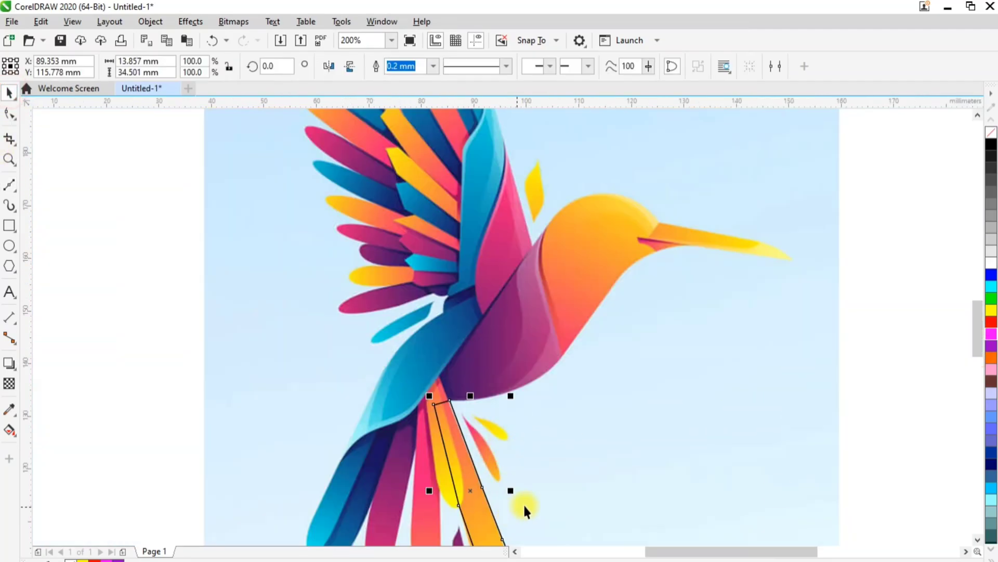
{"action": "left_click_drag", "start_coordinate": [974, 335], "coordinate": [814, 380]}
{"action": "scroll", "coordinate": [503, 332], "scroll_direction": "up", "scroll_amount": 2}
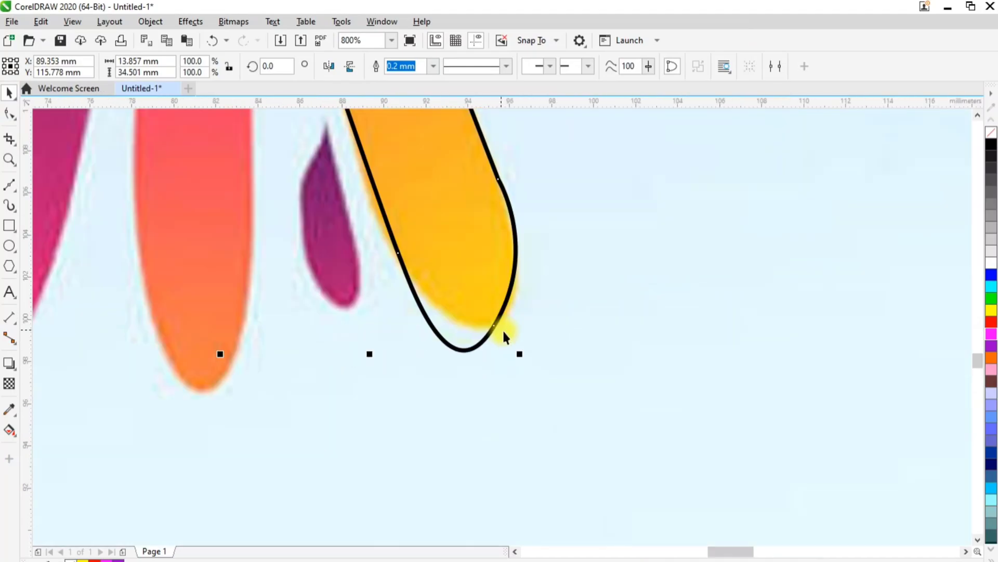
{"action": "left_click", "coordinate": [12, 114]}
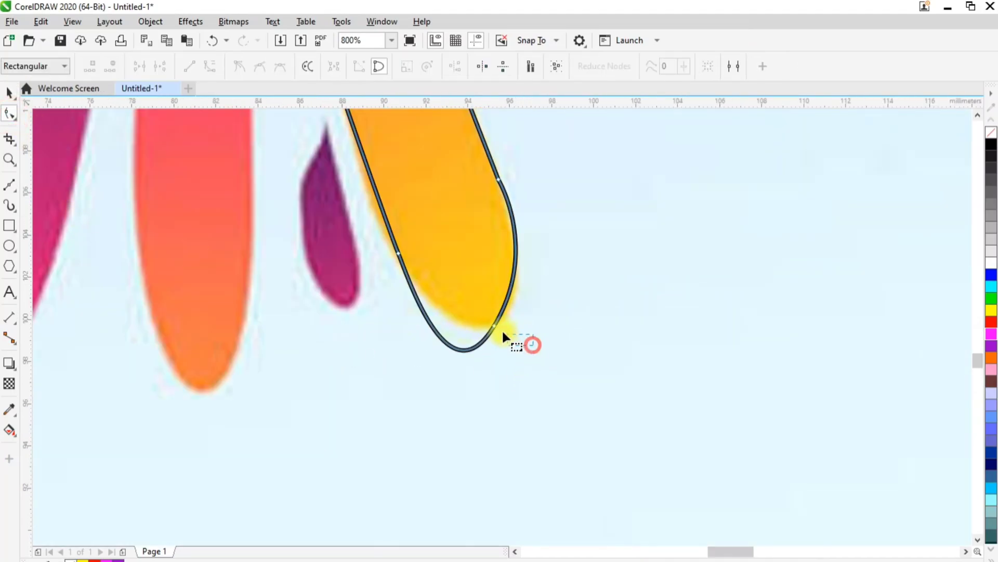
{"action": "left_click_drag", "start_coordinate": [503, 332], "coordinate": [505, 331]}
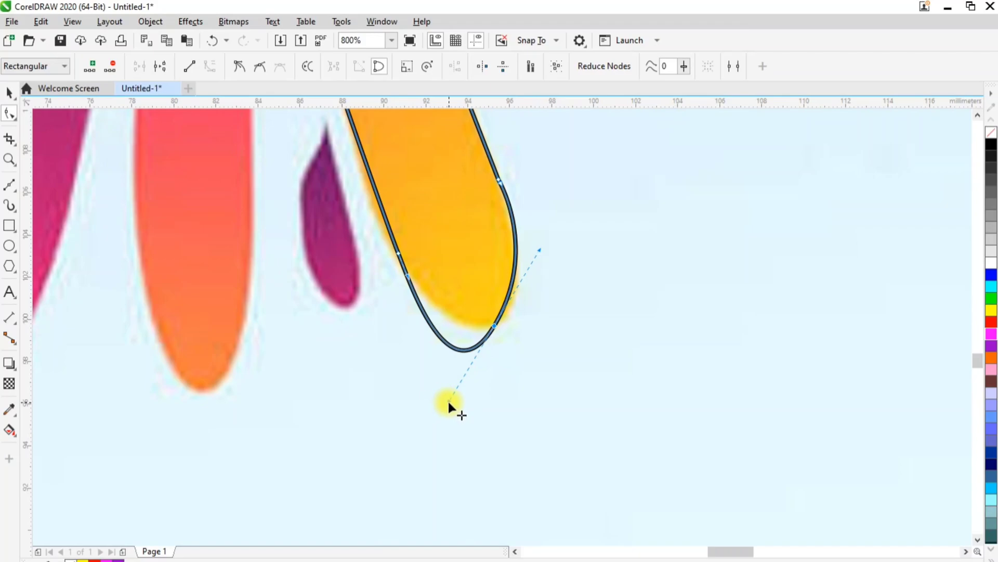
{"action": "left_click_drag", "start_coordinate": [447, 399], "coordinate": [435, 339]}
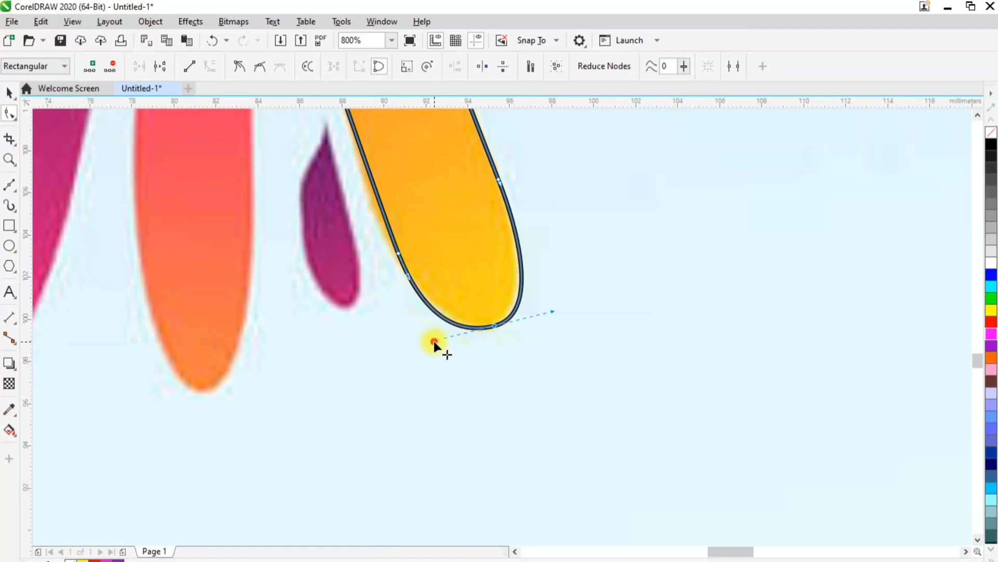
{"action": "left_click_drag", "start_coordinate": [433, 342], "coordinate": [438, 415]}
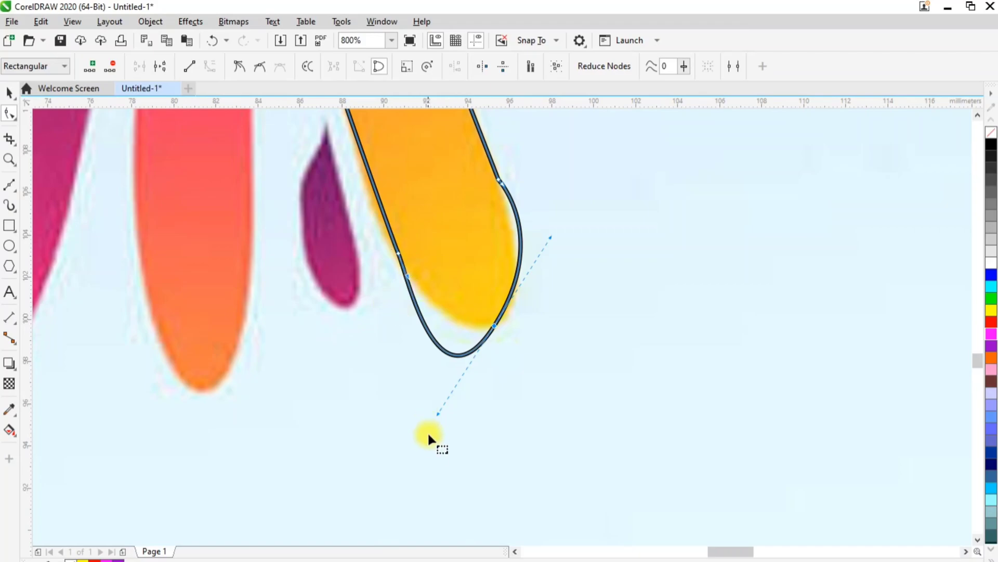
{"action": "left_click_drag", "start_coordinate": [443, 415], "coordinate": [430, 335]}
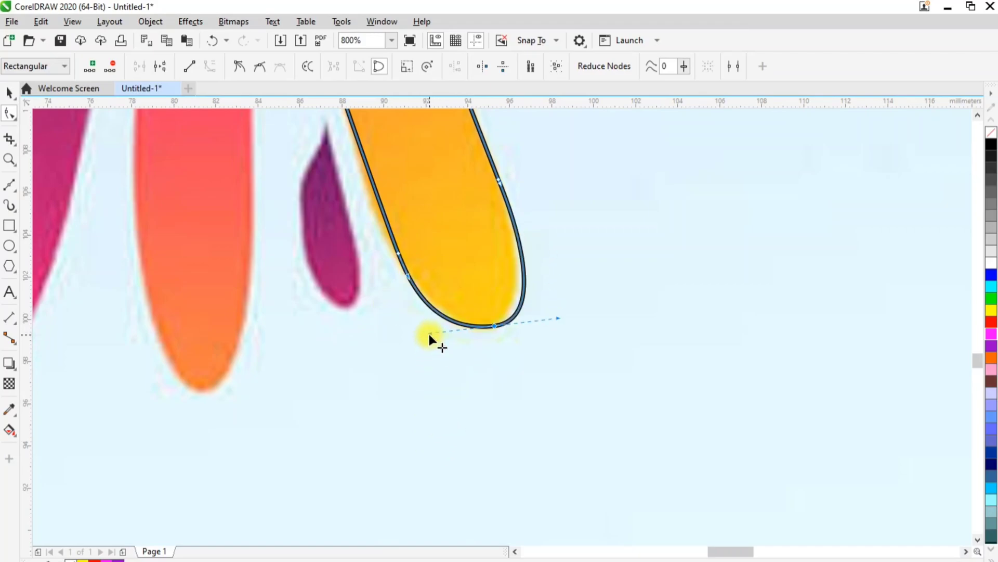
Step: Fill the closed feather outline with yellow
{"action": "scroll", "coordinate": [506, 321], "scroll_direction": "down", "scroll_amount": 2}
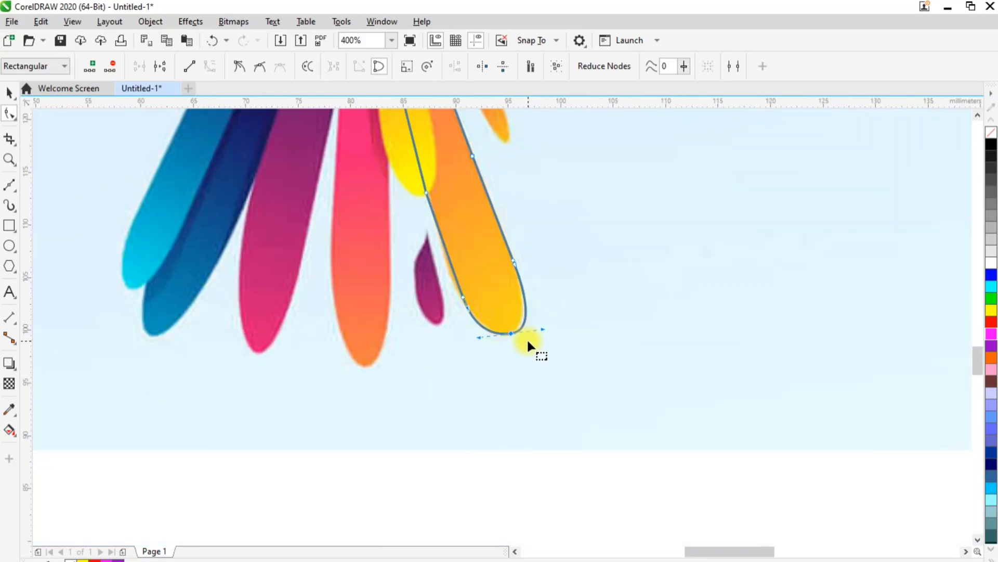
{"action": "left_click", "coordinate": [9, 92]}
{"action": "left_click", "coordinate": [991, 310]}
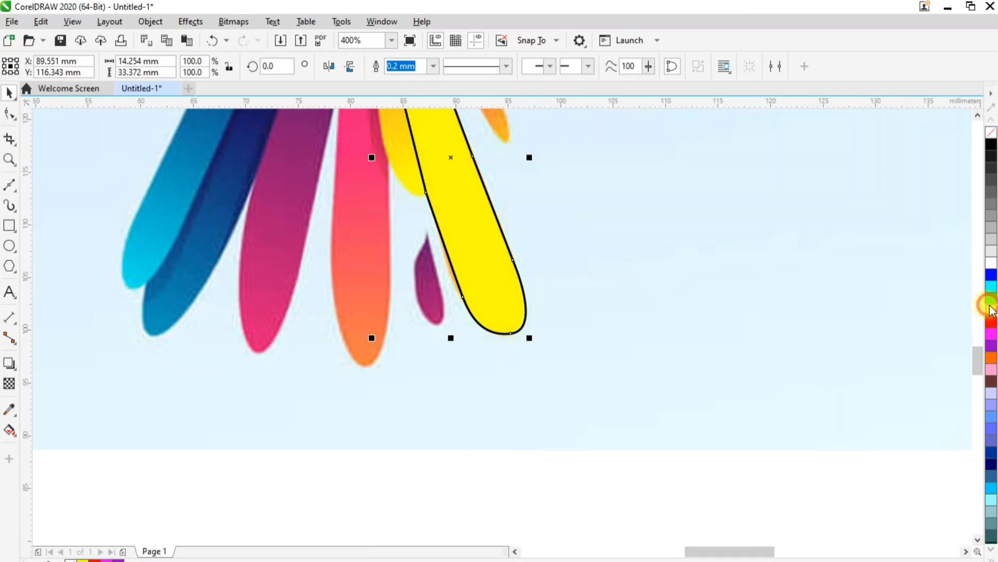
{"action": "scroll", "coordinate": [548, 304], "scroll_direction": "down", "scroll_amount": 2}
{"action": "scroll", "coordinate": [500, 187], "scroll_direction": "up", "scroll_amount": 2}
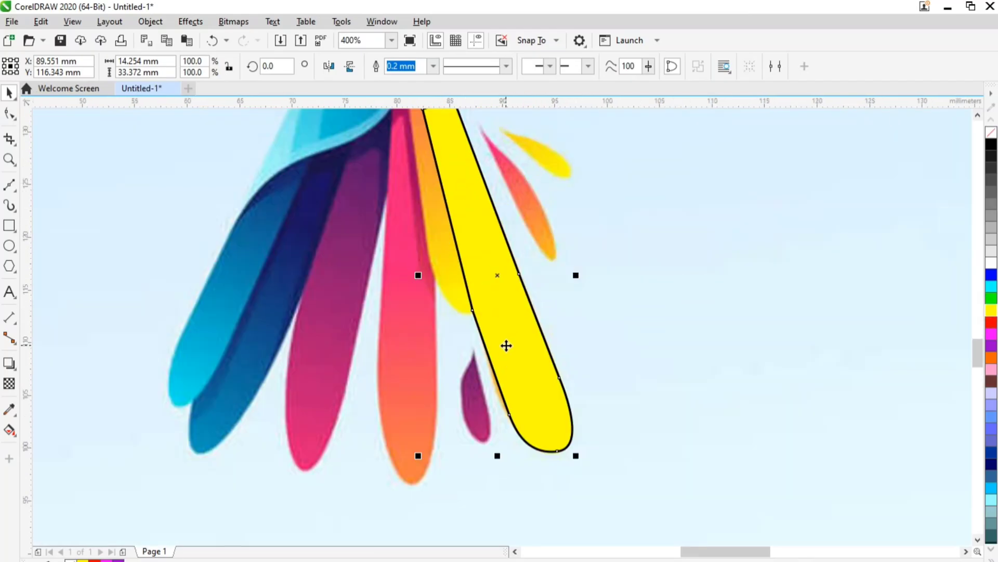
Step: Remove the yellow feather shape and trace the orange feather's right edge with straight Pen segments, spanning about 11 by 28 mm
{"action": "key", "text": "ctrl+z"}
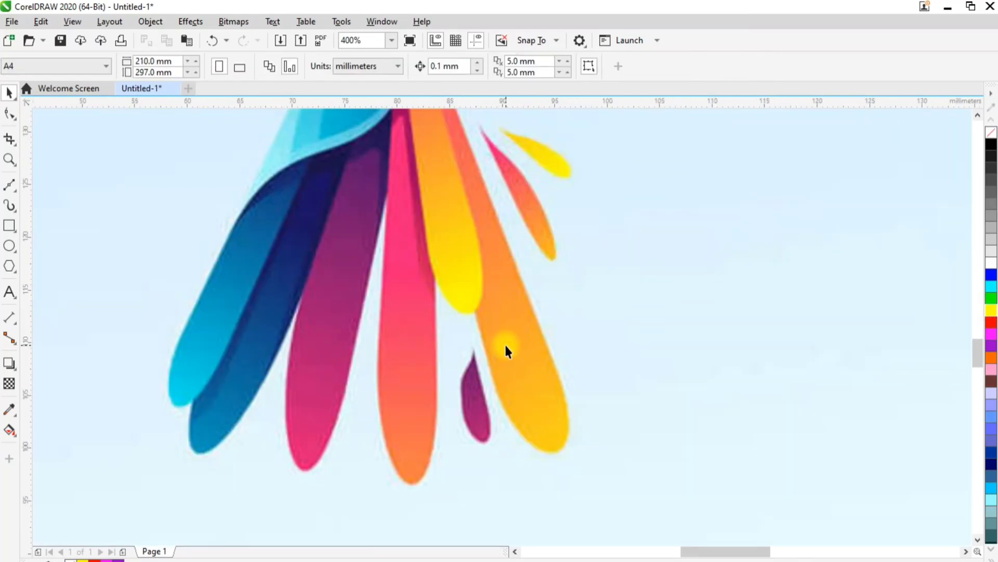
{"action": "left_click", "coordinate": [16, 191]}
{"action": "left_click", "coordinate": [47, 232]}
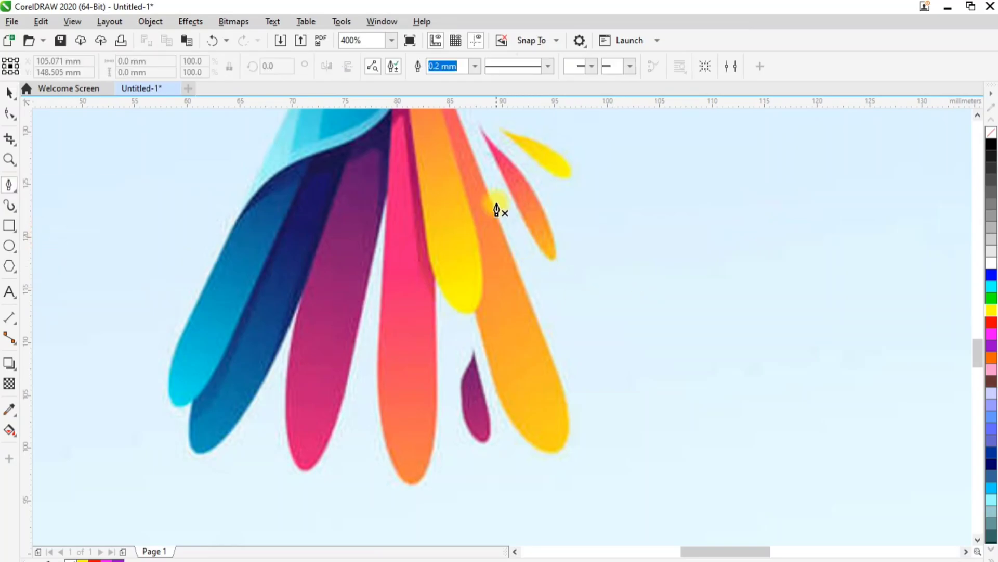
{"action": "scroll", "coordinate": [974, 352], "scroll_direction": "up", "scroll_amount": 3}
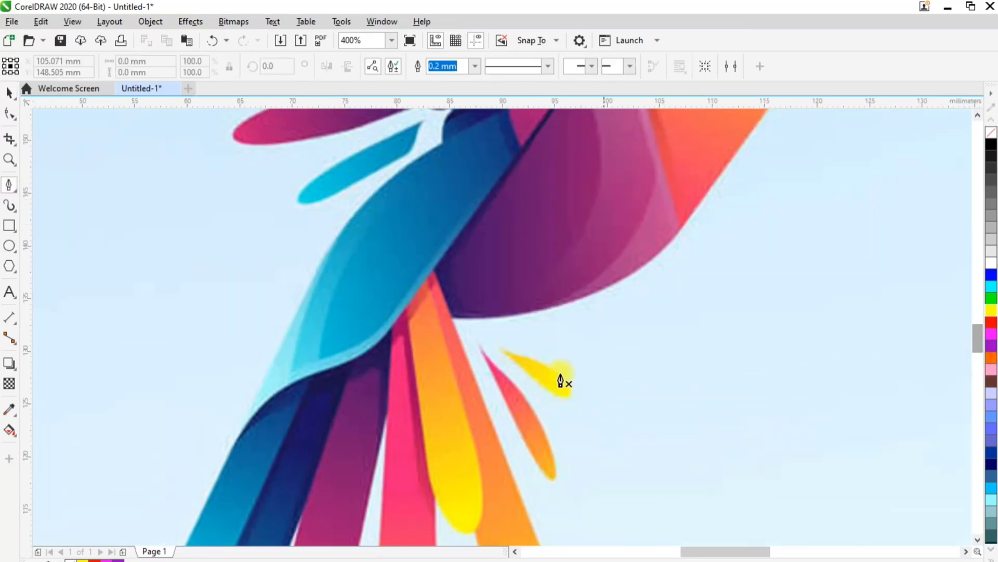
{"action": "left_click", "coordinate": [449, 316]}
{"action": "left_click", "coordinate": [528, 519]}
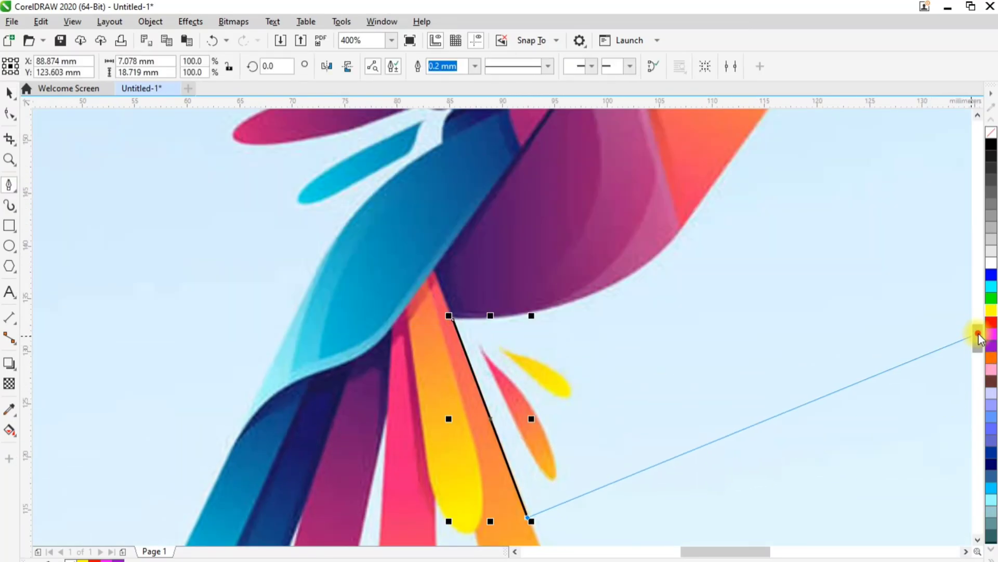
{"action": "scroll", "coordinate": [974, 334], "scroll_direction": "down", "scroll_amount": 3}
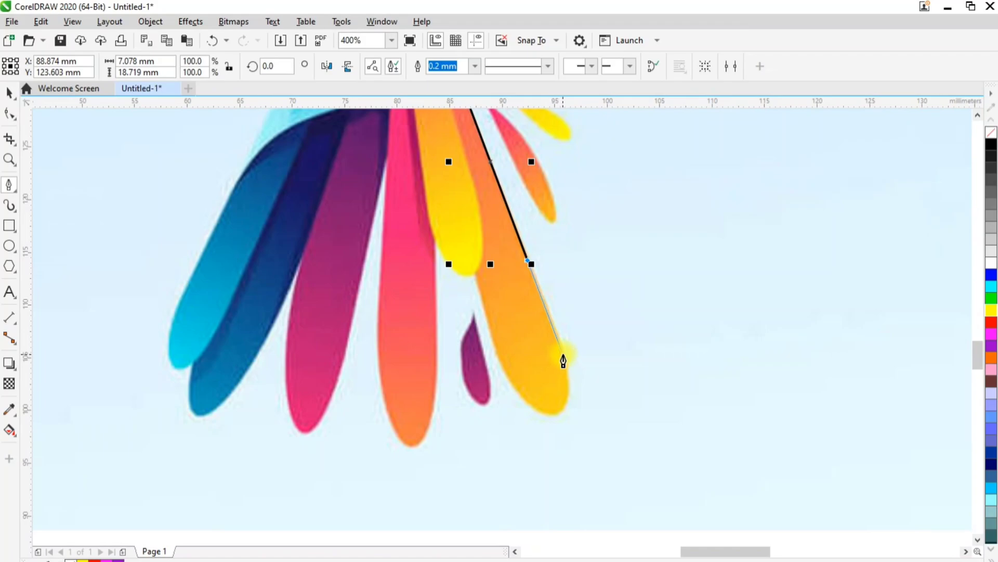
{"action": "left_click", "coordinate": [565, 359]}
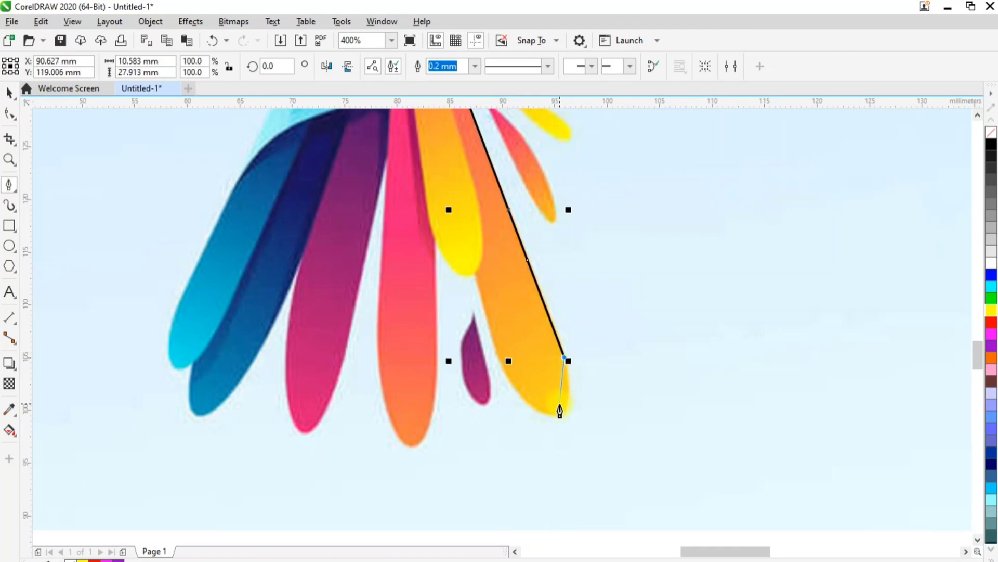
Step: Continue the Pen outline around the orange feather's rounded tip and up its left side to the overlapping yellow feather
{"action": "left_click_drag", "start_coordinate": [558, 416], "coordinate": [525, 430]}
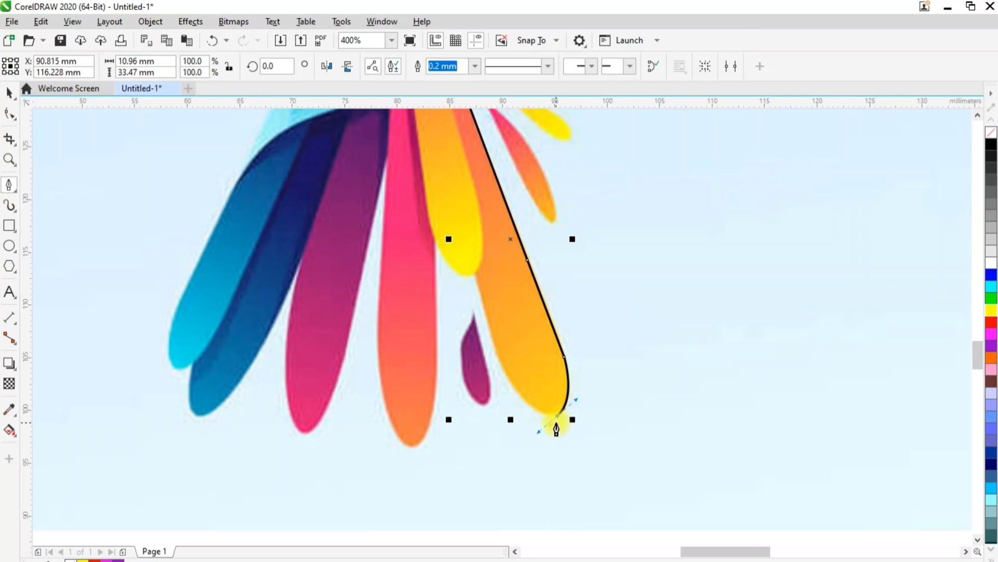
{"action": "scroll", "coordinate": [556, 429], "scroll_direction": "up", "scroll_amount": 2}
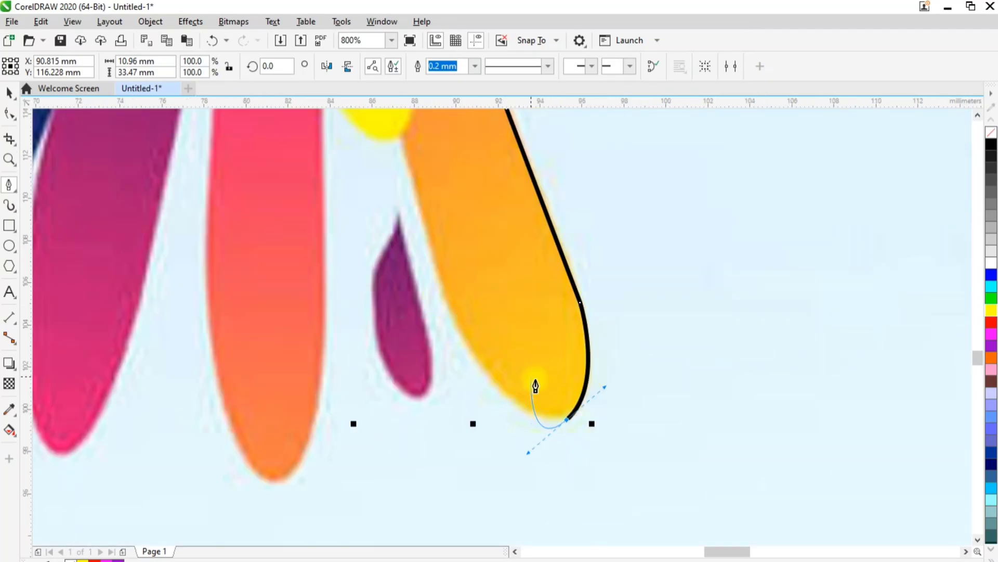
{"action": "left_click", "coordinate": [566, 420], "text": "alt"}
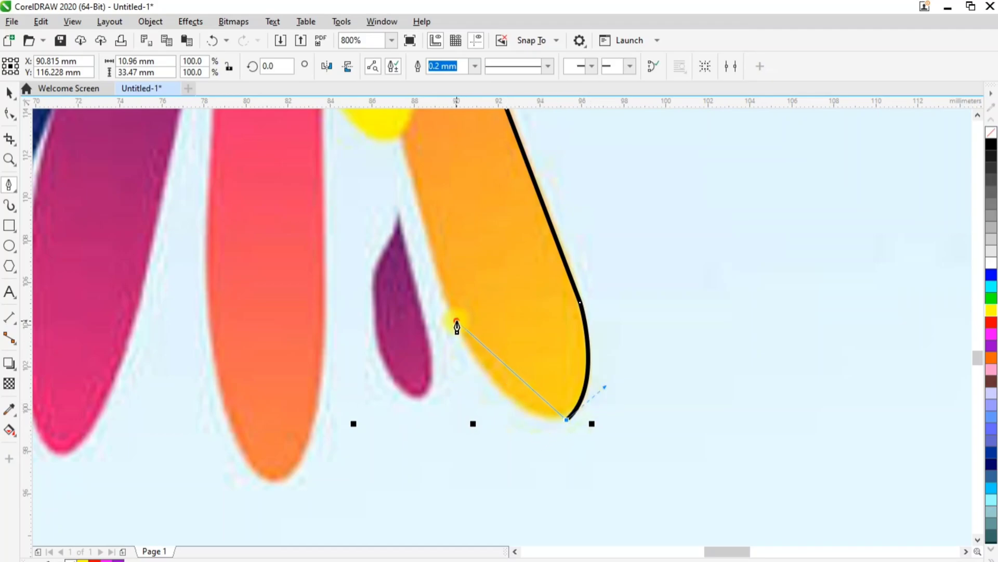
{"action": "mouse_move", "coordinate": [457, 321]}
{"action": "left_mouse_down"}
{"action": "mouse_move", "coordinate": [414, 252]}
{"action": "mouse_move", "coordinate": [422, 224]}
{"action": "left_mouse_up"}
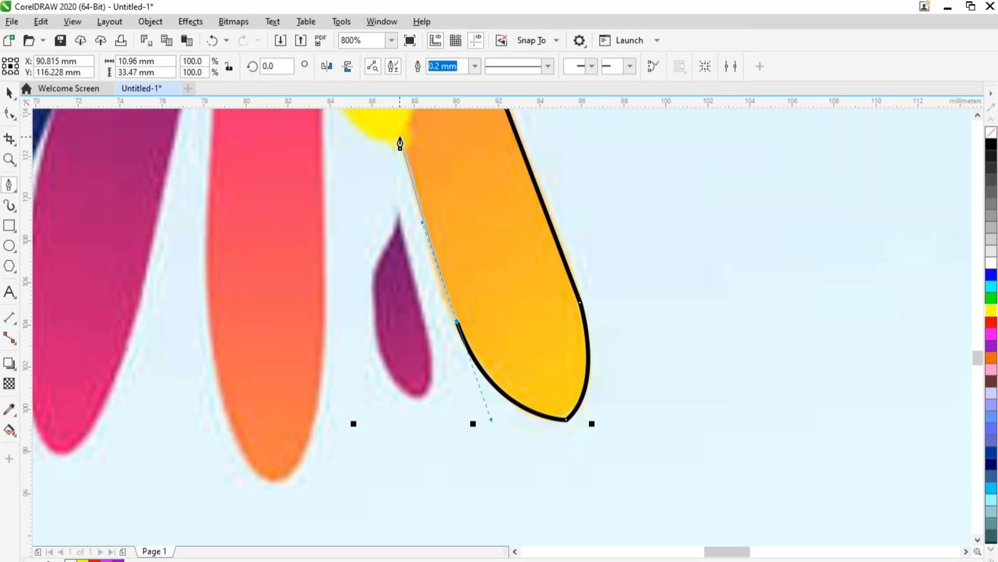
{"action": "left_click", "coordinate": [400, 143]}
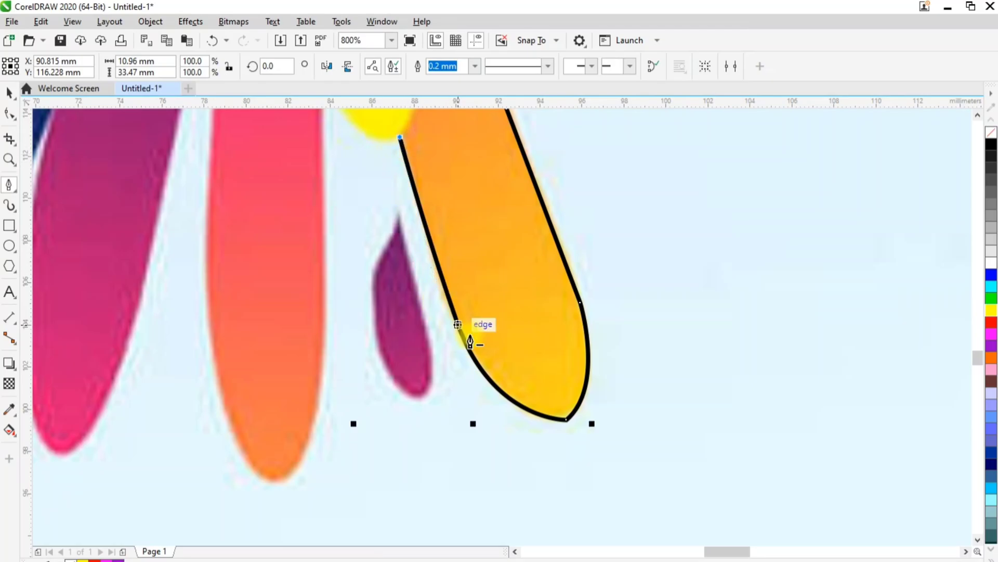
Step: Close the feather outline near the purple body as a shape about 15 by 33 mm and fill it with magenta
{"action": "scroll", "coordinate": [469, 335], "scroll_direction": "down", "scroll_amount": 3}
{"action": "left_click", "coordinate": [453, 286]}
{"action": "scroll", "coordinate": [425, 204], "scroll_direction": "up", "scroll_amount": 2}
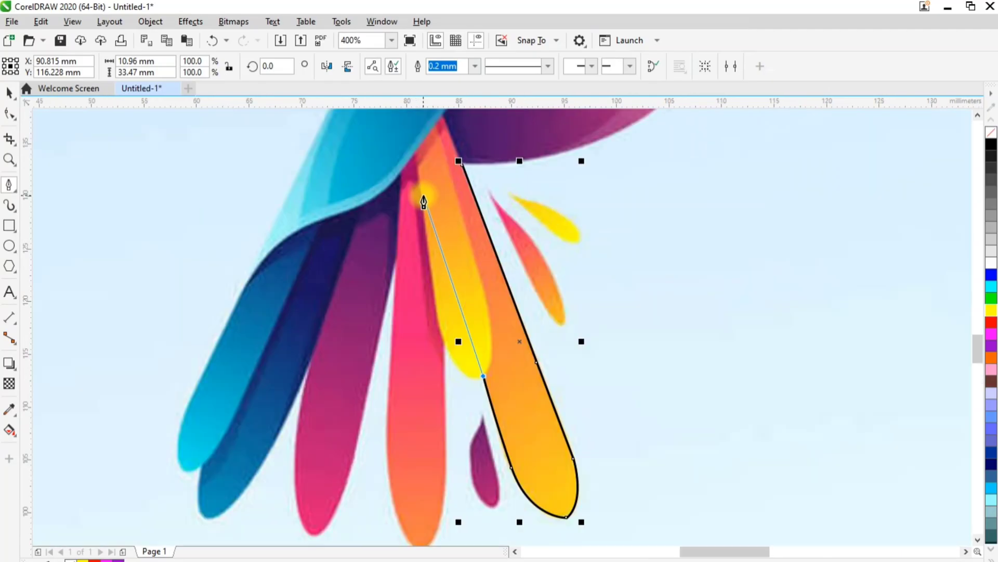
{"action": "left_click", "coordinate": [423, 184]}
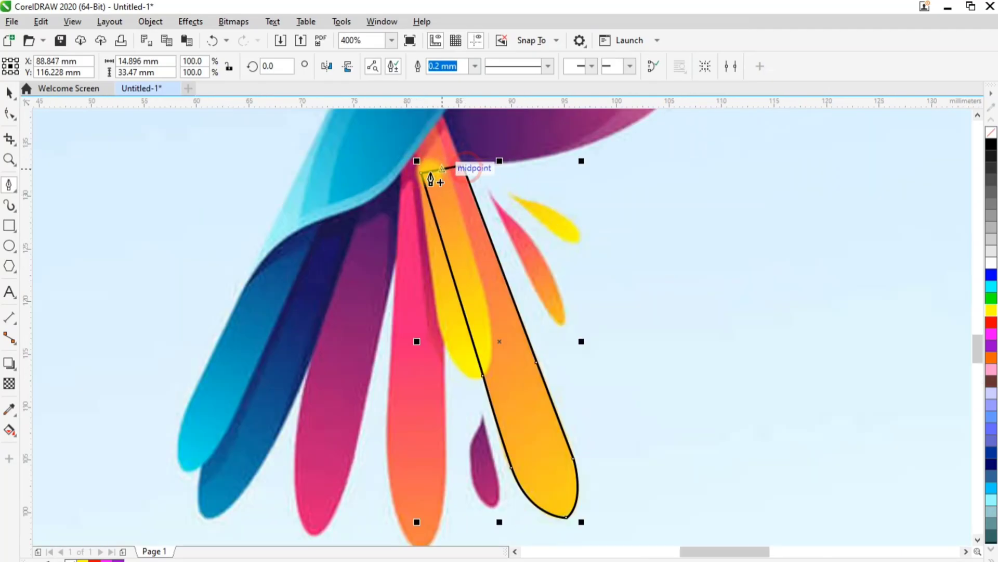
{"action": "left_click", "coordinate": [464, 169]}
{"action": "left_click", "coordinate": [8, 92]}
{"action": "left_click", "coordinate": [991, 339]}
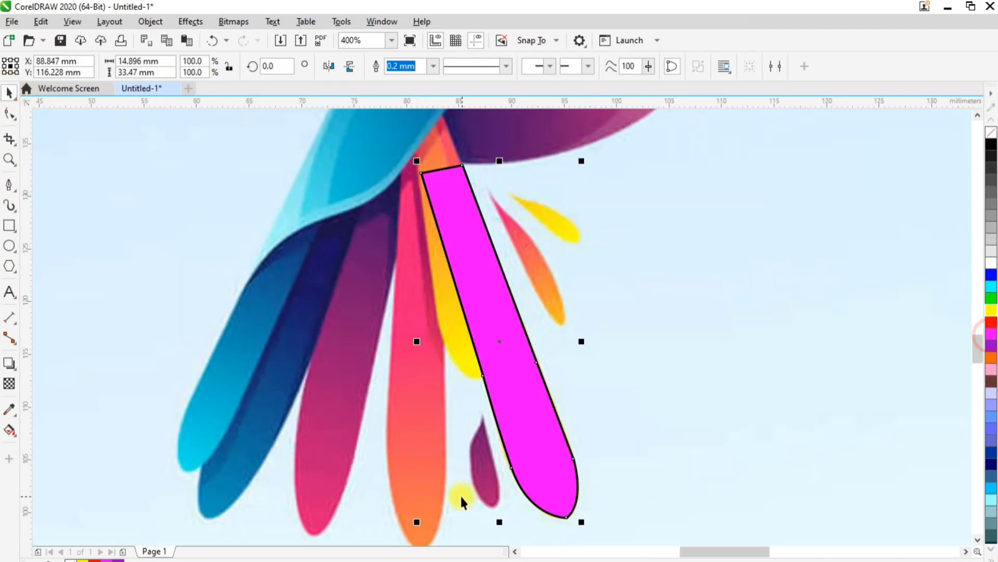
Step: Smooth the magenta shape's pointed tip by deleting its bottommost node with the Shape tool
{"action": "left_click", "coordinate": [10, 113]}
{"action": "scroll", "coordinate": [575, 537], "scroll_direction": "up", "scroll_amount": 2}
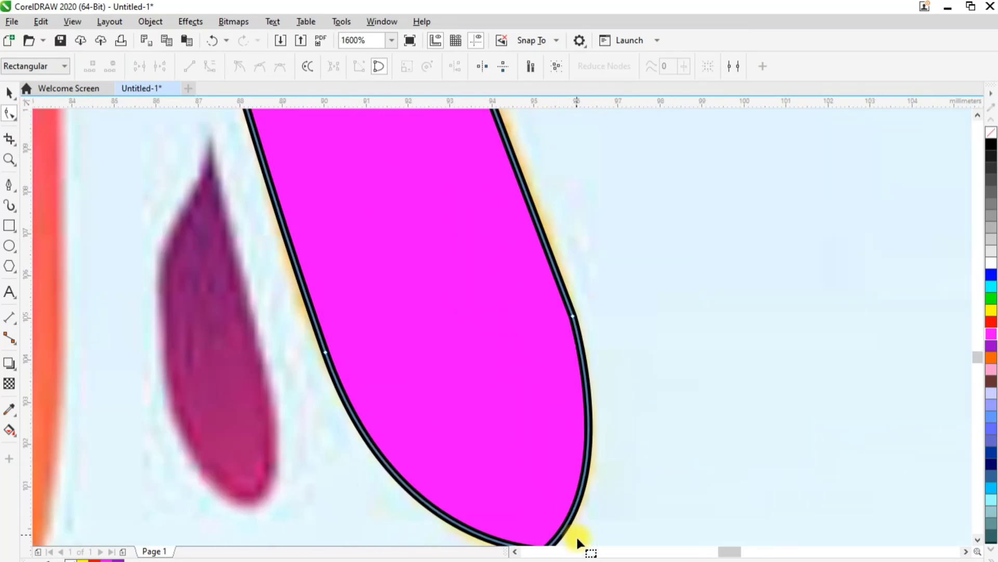
{"action": "scroll", "coordinate": [576, 536], "scroll_direction": "down", "scroll_amount": 1}
{"action": "left_click_drag", "start_coordinate": [971, 356], "coordinate": [977, 360]}
{"action": "left_click", "coordinate": [491, 380]}
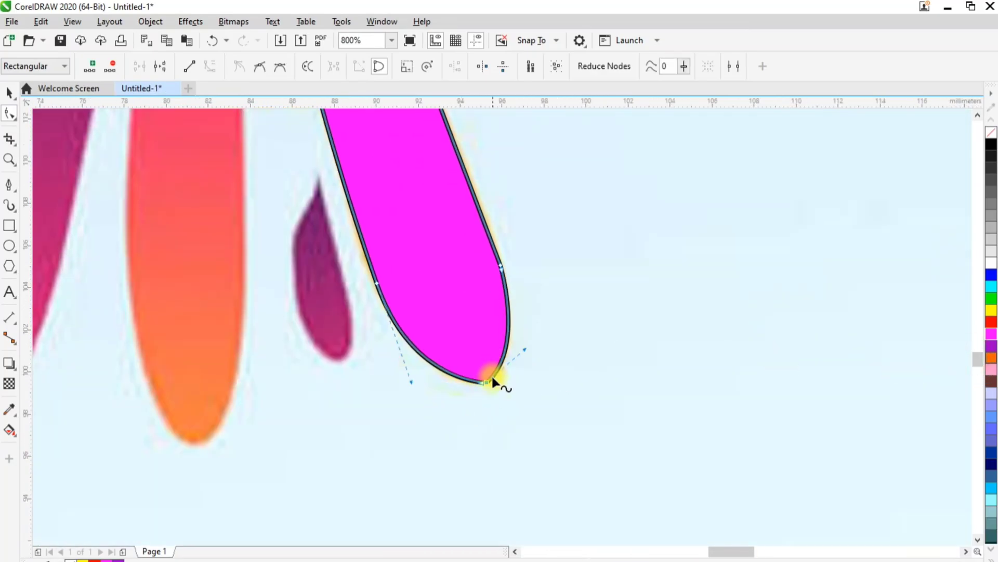
{"action": "left_click", "coordinate": [492, 384]}
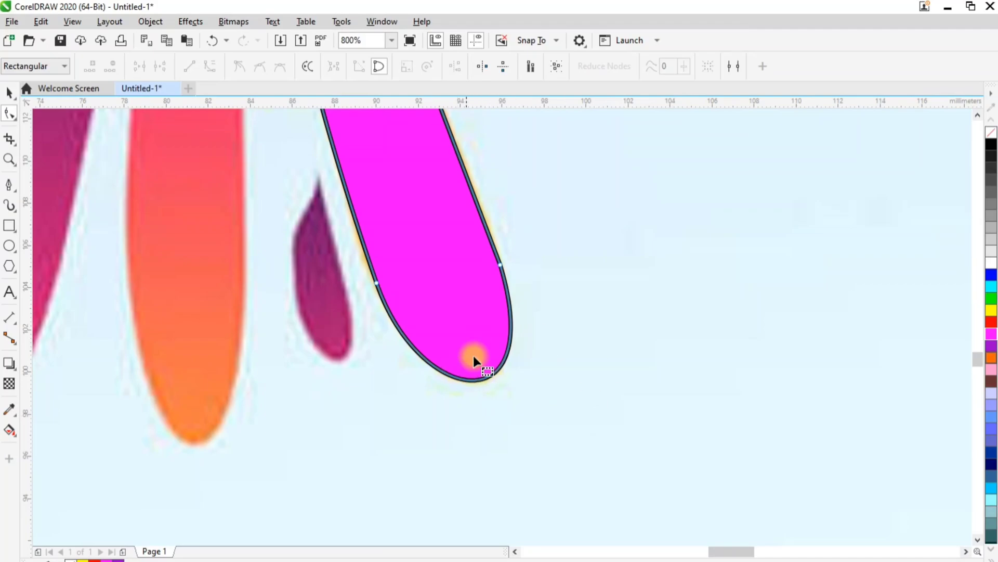
{"action": "left_click", "coordinate": [433, 347]}
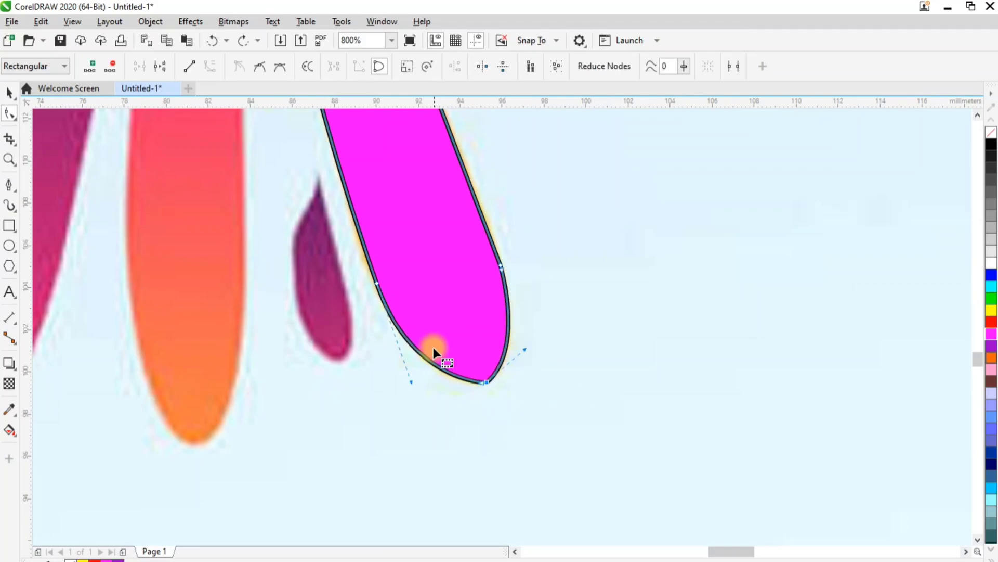
{"action": "key", "text": "Delete"}
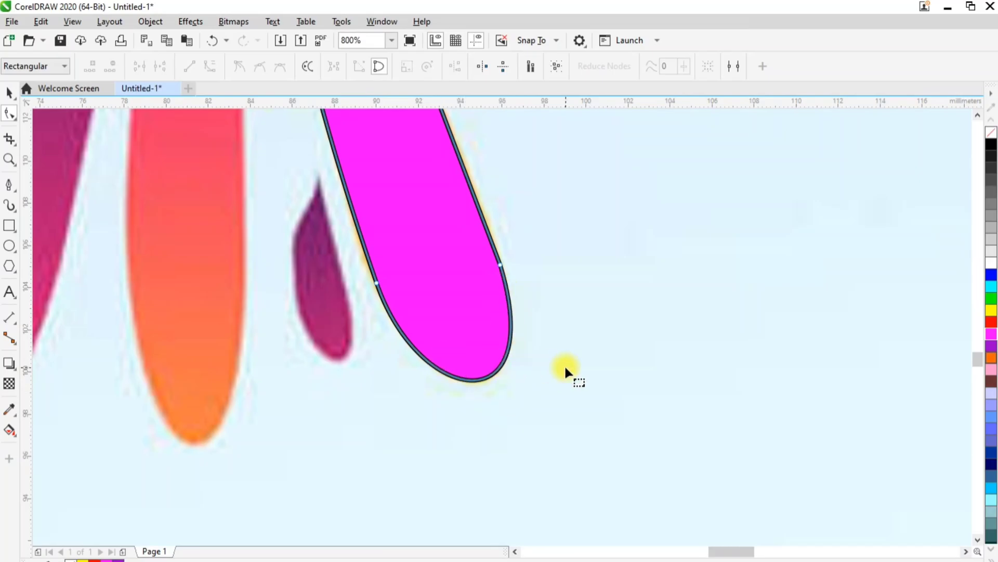
{"action": "scroll", "coordinate": [564, 370], "scroll_direction": "down", "scroll_amount": 2}
{"action": "scroll", "coordinate": [500, 233], "scroll_direction": "up", "scroll_amount": 1}
{"action": "left_click", "coordinate": [9, 93]}
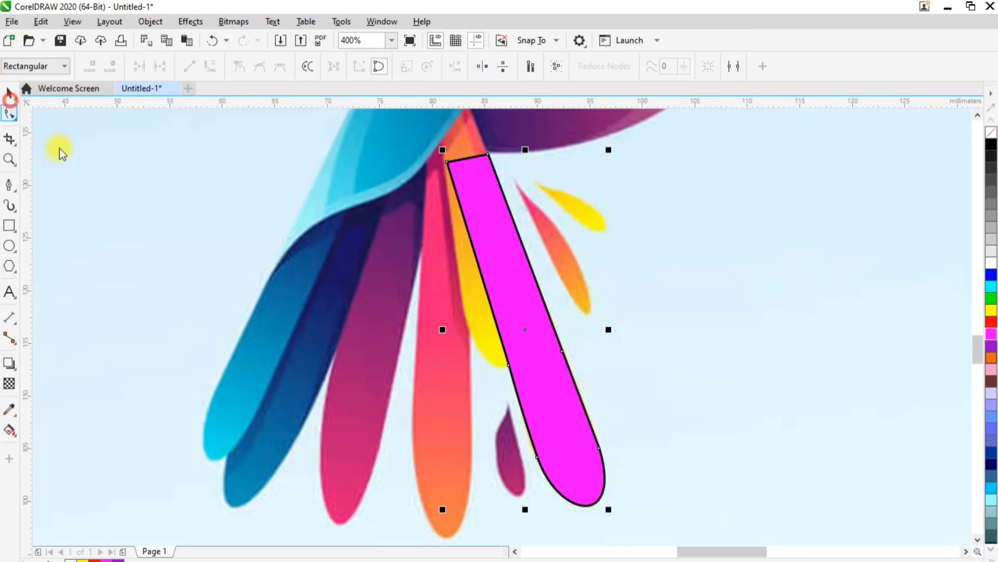
Step: Delete the magenta feather shape
{"action": "left_click", "coordinate": [14, 191]}
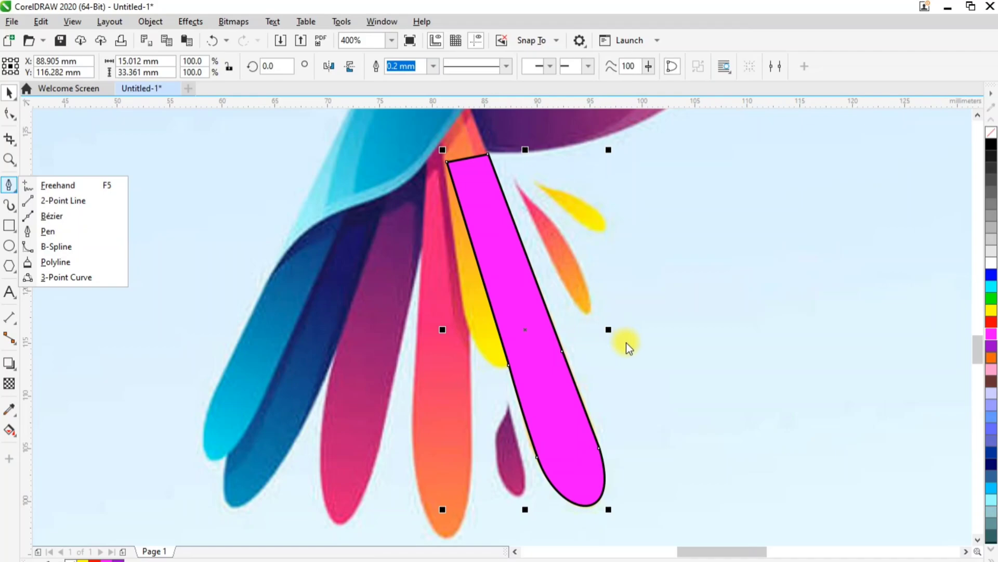
{"action": "left_click", "coordinate": [654, 322]}
{"action": "left_click", "coordinate": [513, 292]}
{"action": "key", "text": "Delete"}
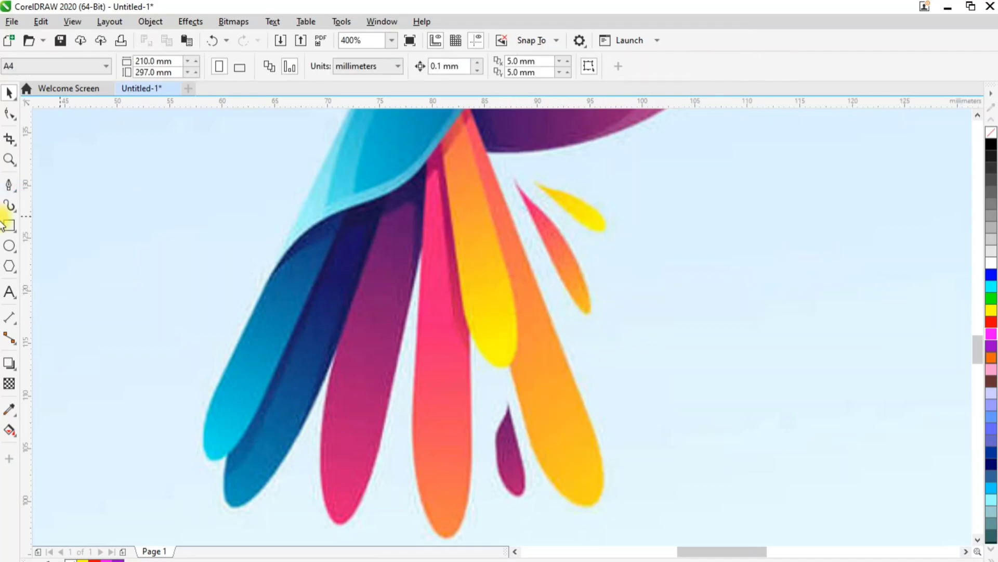
Step: Draw an arched Pen curve about 19 by 4 mm beside the blue feathers, and delete it
{"action": "left_click", "coordinate": [17, 189]}
{"action": "left_click", "coordinate": [15, 191]}
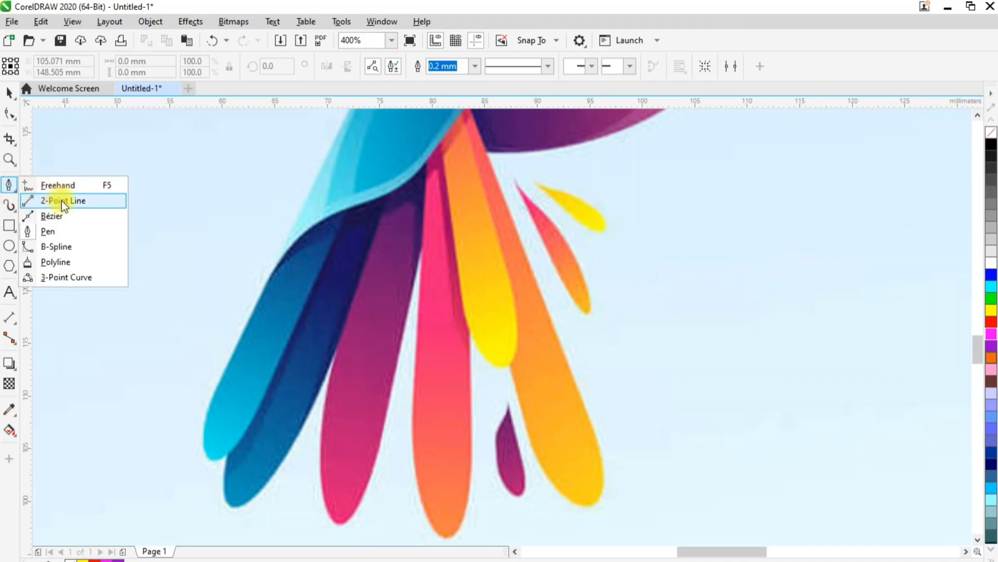
{"action": "left_click", "coordinate": [66, 245]}
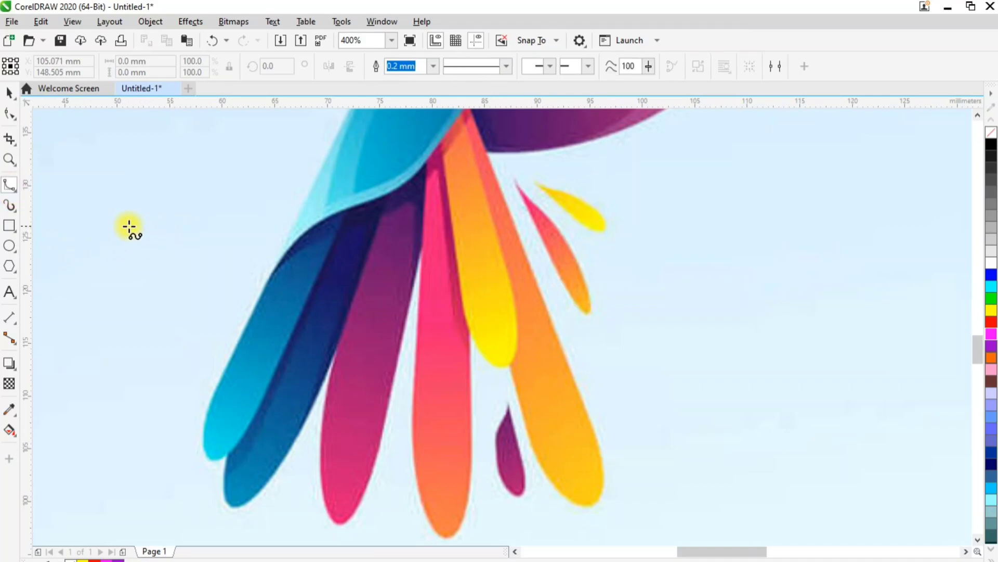
{"action": "left_click", "coordinate": [18, 192]}
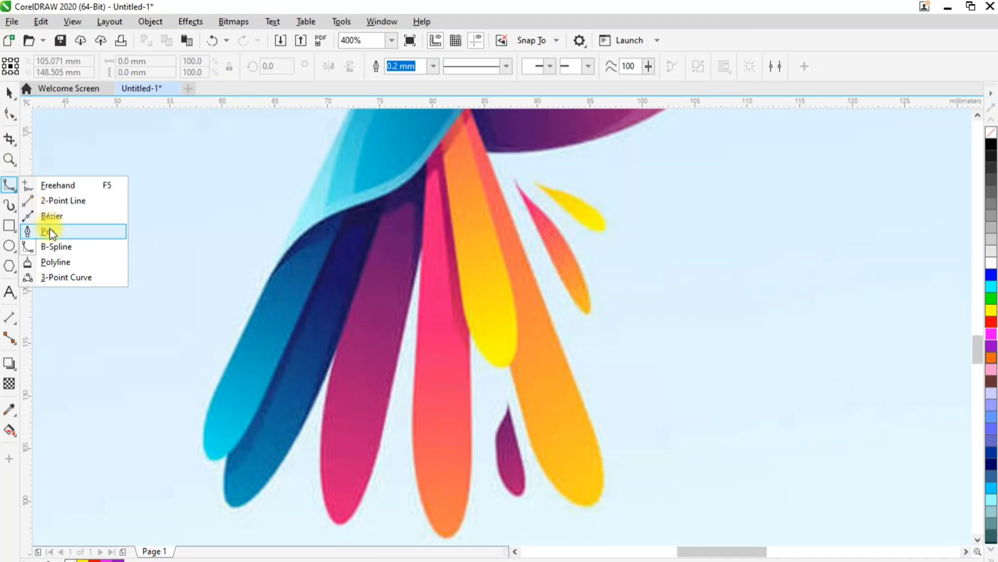
{"action": "left_click", "coordinate": [47, 216]}
{"action": "left_click", "coordinate": [102, 234]}
{"action": "left_click_drag", "start_coordinate": [302, 198], "coordinate": [459, 215]}
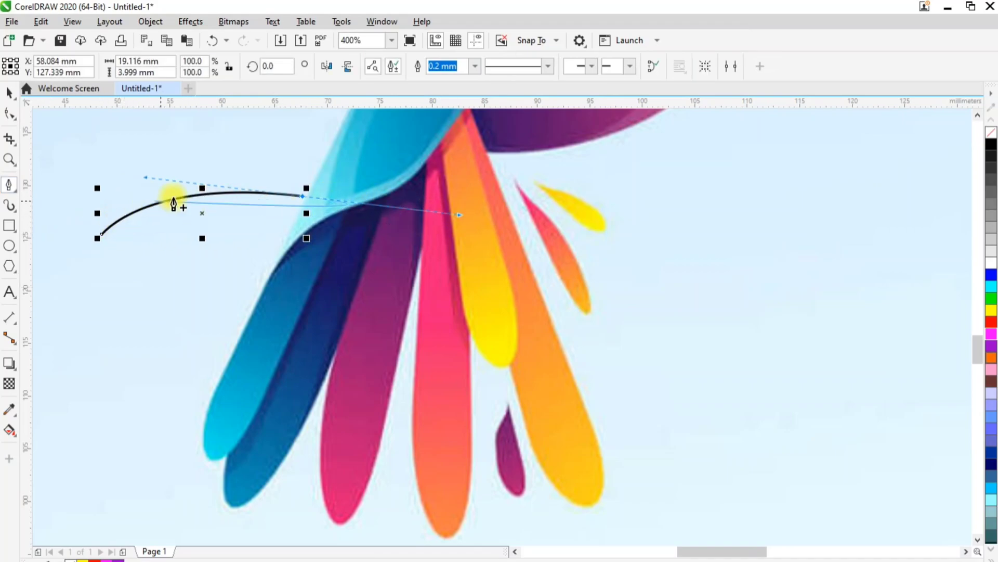
{"action": "left_click", "coordinate": [10, 92]}
{"action": "key", "text": "Delete"}
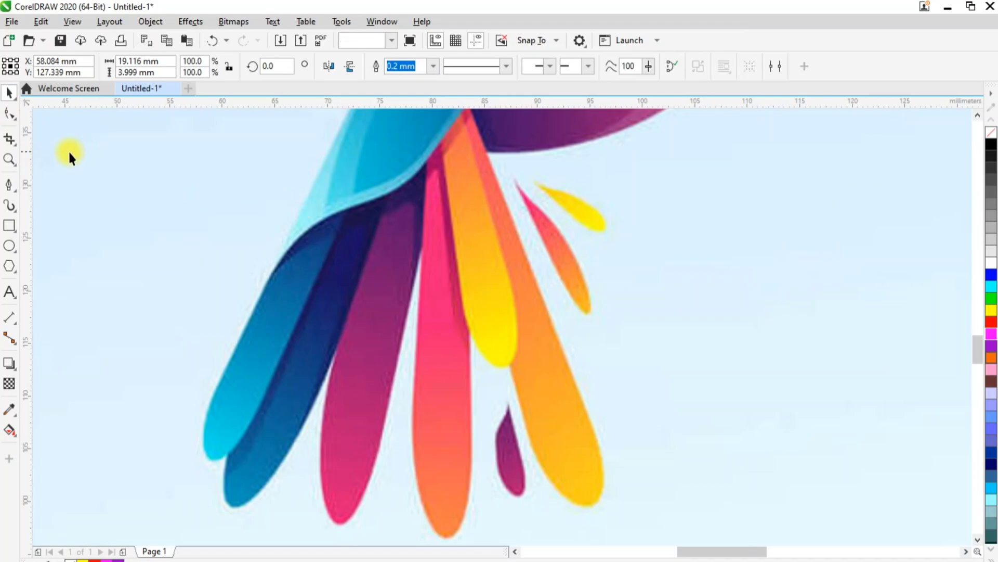
Step: Draw a closed rounded B-Spline shape about 23 by 22 mm overlapping the blue feathers, and delete it
{"action": "left_click", "coordinate": [14, 190]}
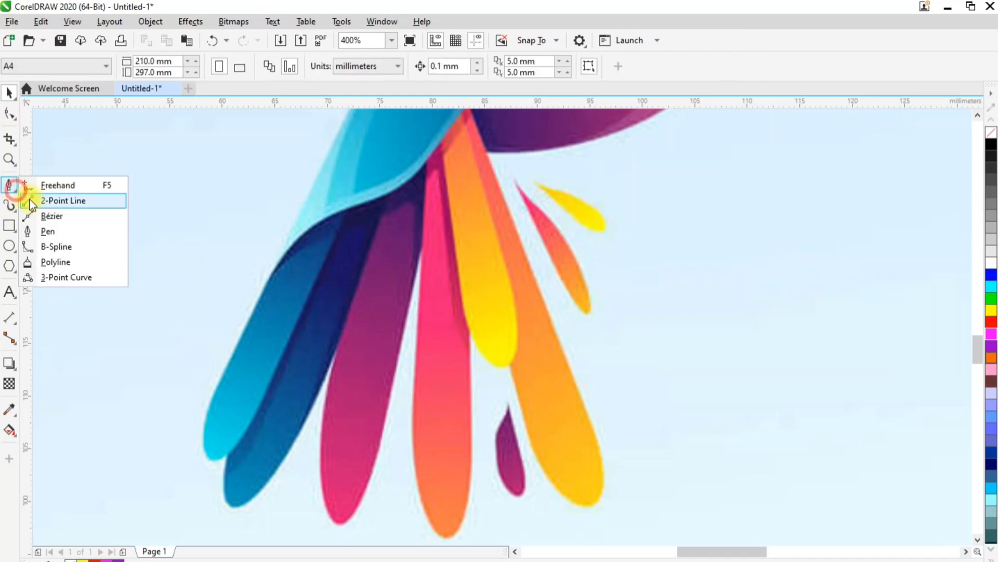
{"action": "left_click", "coordinate": [60, 247]}
{"action": "left_click", "coordinate": [75, 244]}
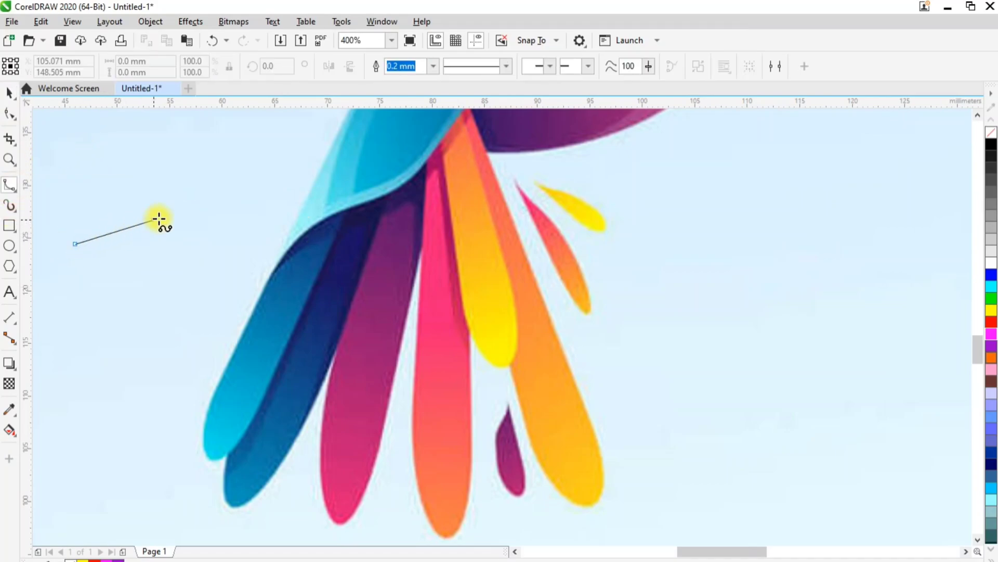
{"action": "left_click", "coordinate": [285, 200]}
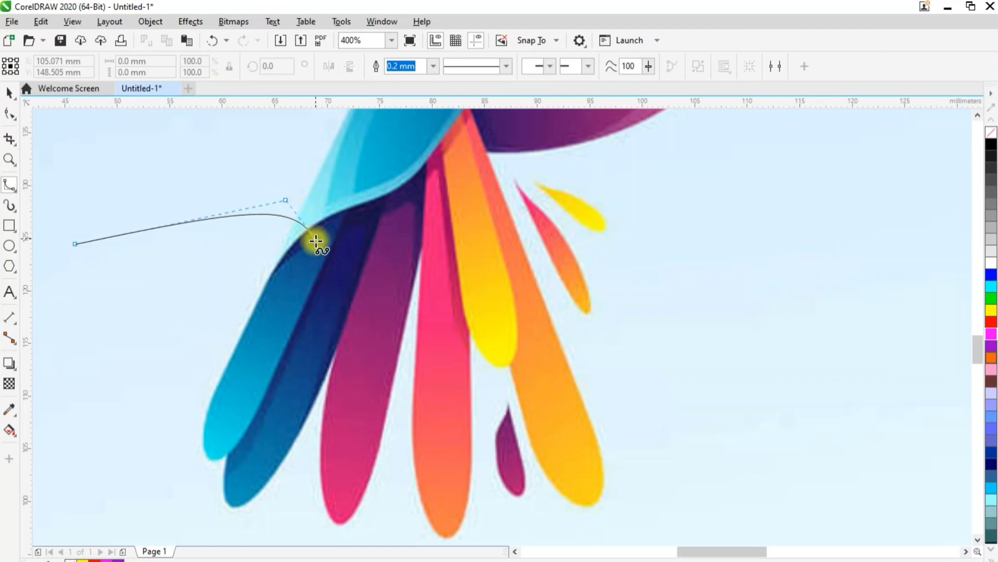
{"action": "left_click", "coordinate": [348, 396]}
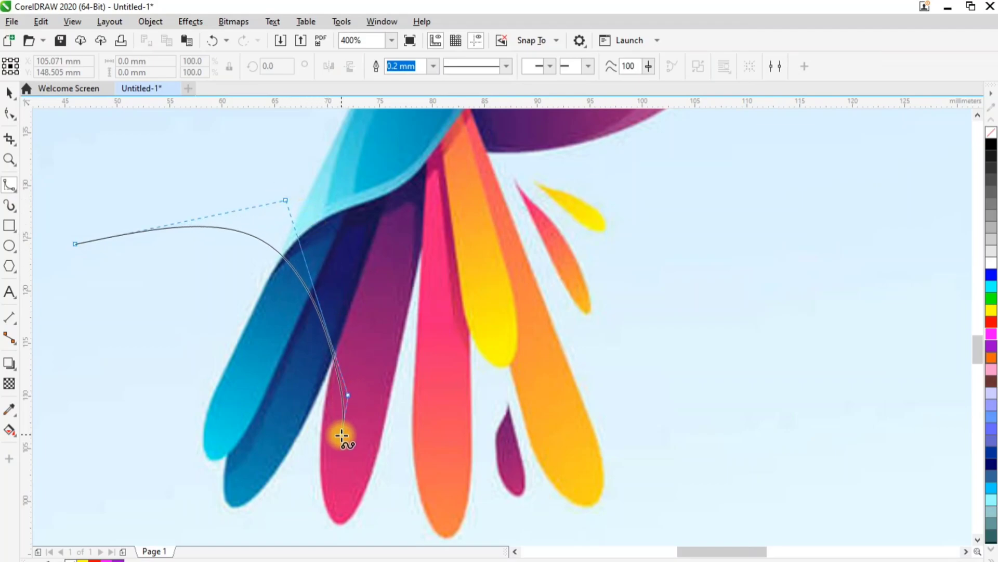
{"action": "left_click", "coordinate": [206, 494]}
{"action": "left_click", "coordinate": [62, 356]}
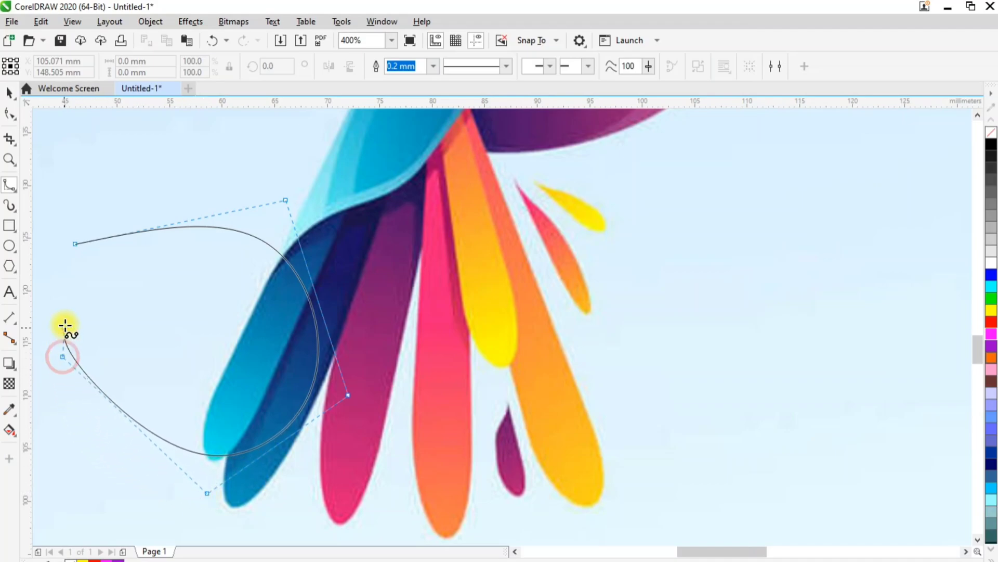
{"action": "left_click", "coordinate": [76, 244]}
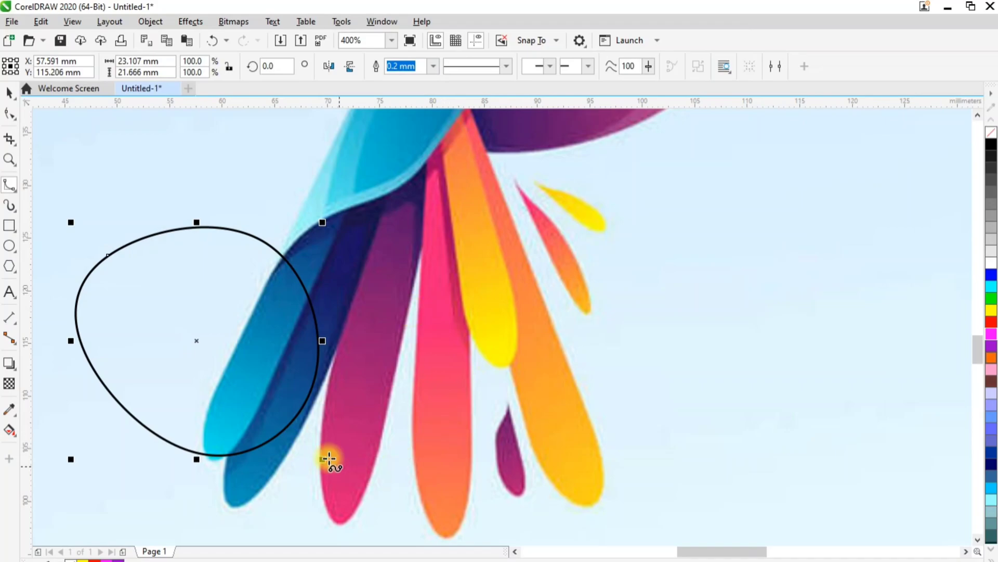
{"action": "key", "text": "Delete"}
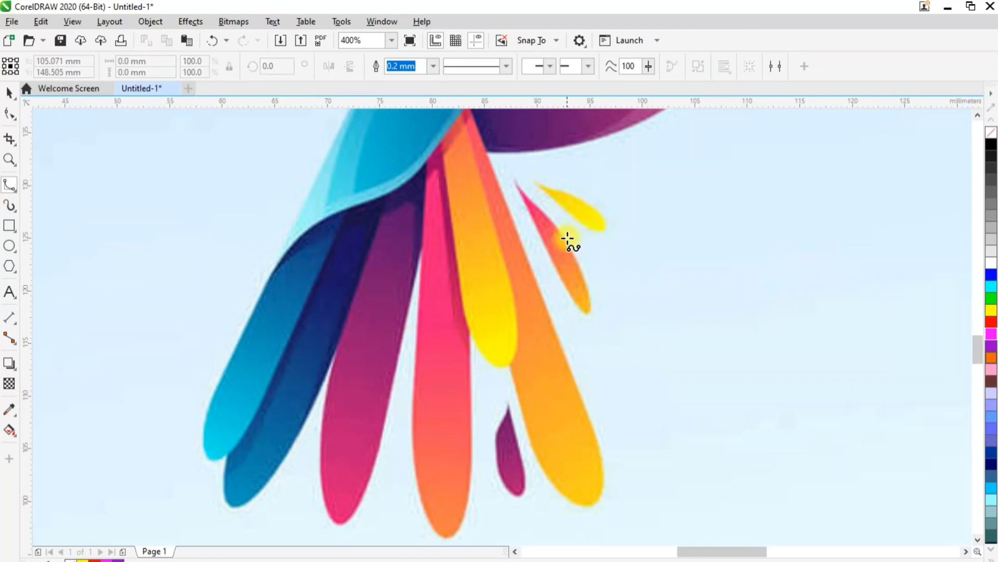
Step: Draw an ellipse about 28 by 26 mm over the feathers and fill it cyan
{"action": "left_click", "coordinate": [16, 96]}
{"action": "left_click", "coordinate": [10, 246]}
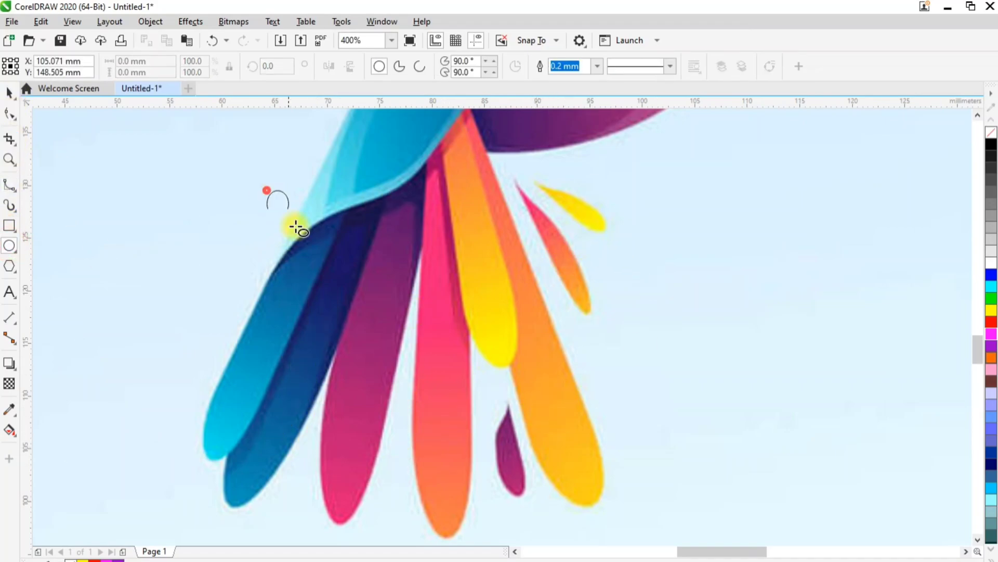
{"action": "left_click_drag", "start_coordinate": [263, 187], "coordinate": [570, 463]}
{"action": "left_click", "coordinate": [992, 323]}
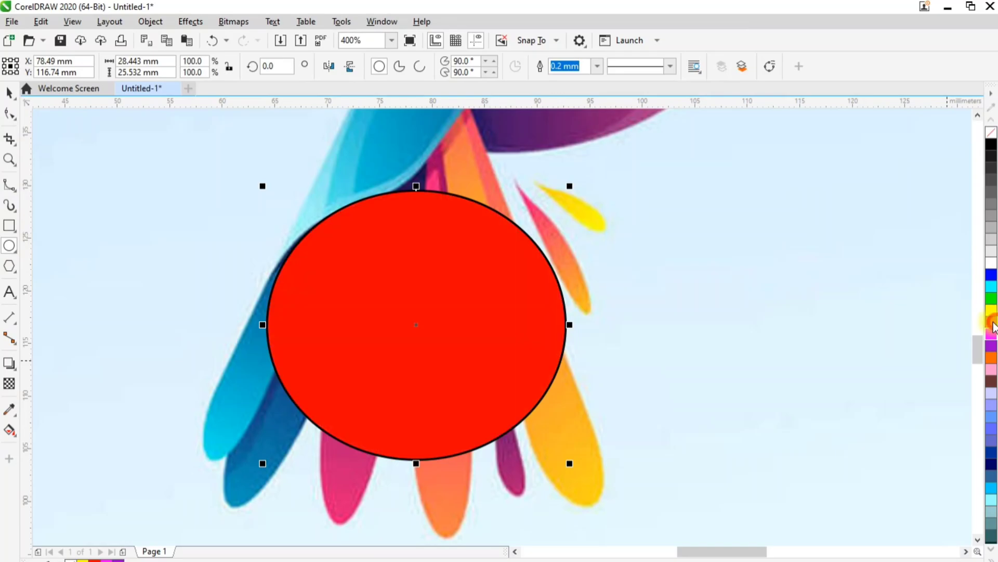
{"action": "left_click", "coordinate": [991, 286]}
Step: Draw a closed B-Spline shape about 22 by 19 mm from four control points around the cyan ellipse, and delete it
{"action": "key", "text": "F5"}
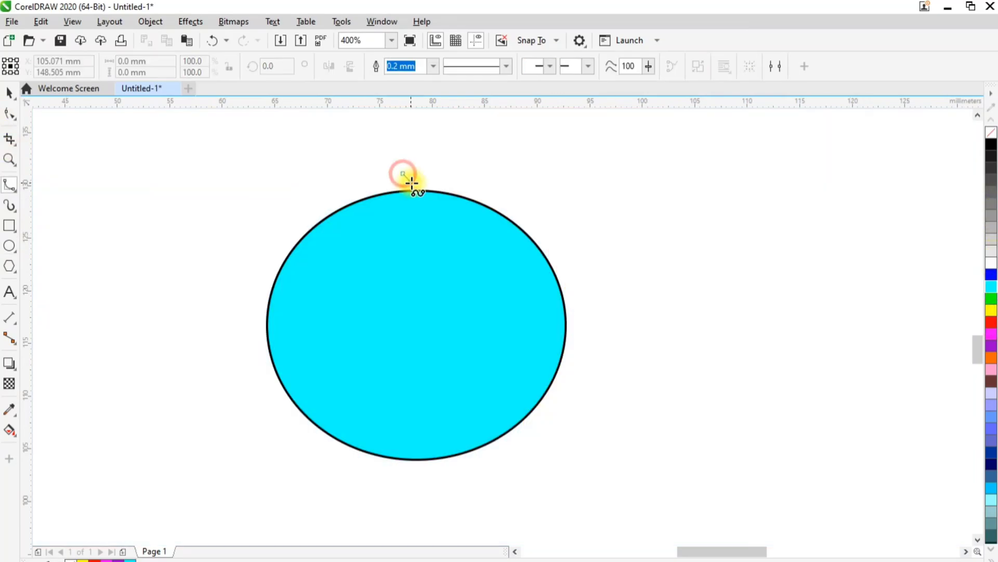
{"action": "left_click", "coordinate": [403, 173]}
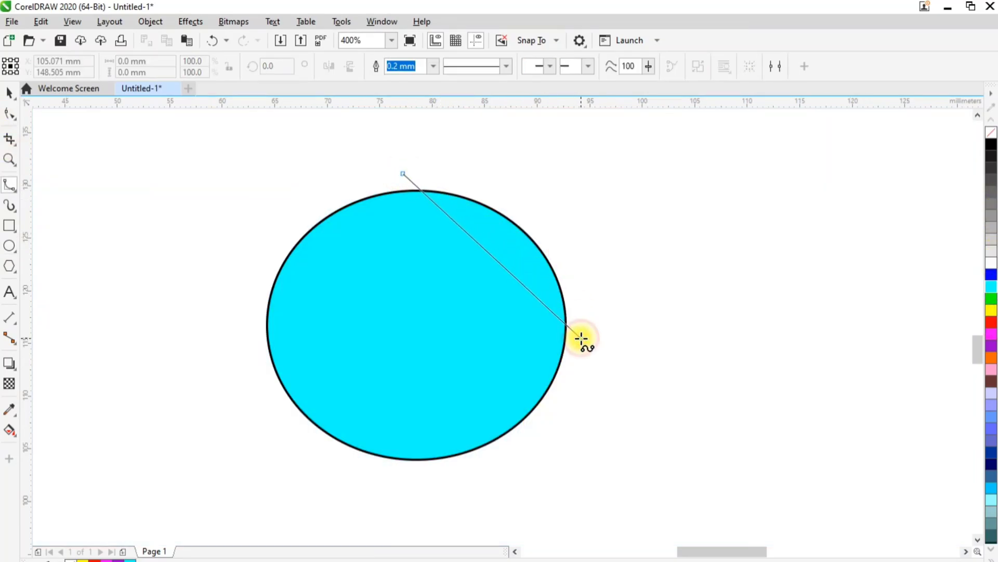
{"action": "left_click_drag", "start_coordinate": [582, 338], "coordinate": [424, 474]}
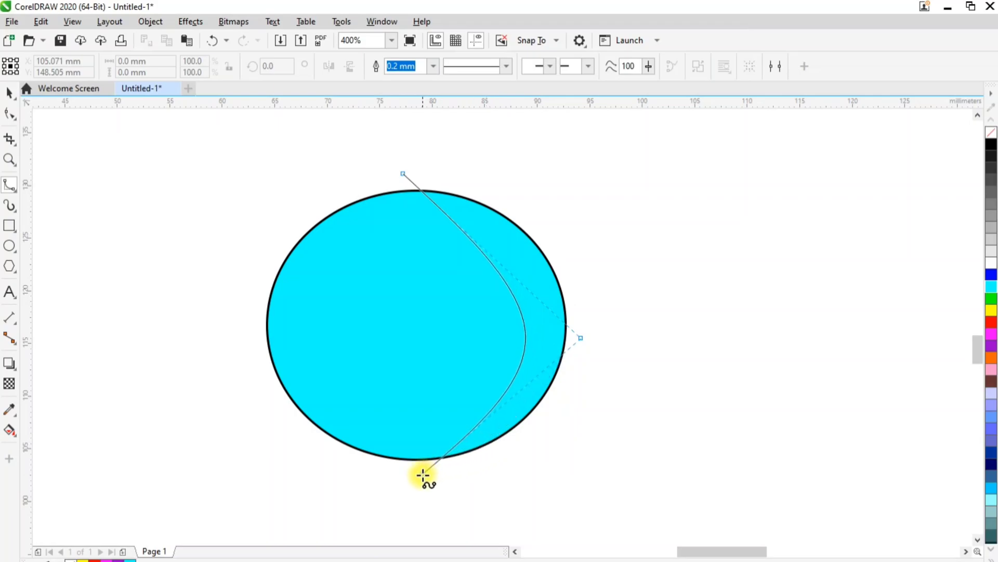
{"action": "left_click", "coordinate": [416, 476]}
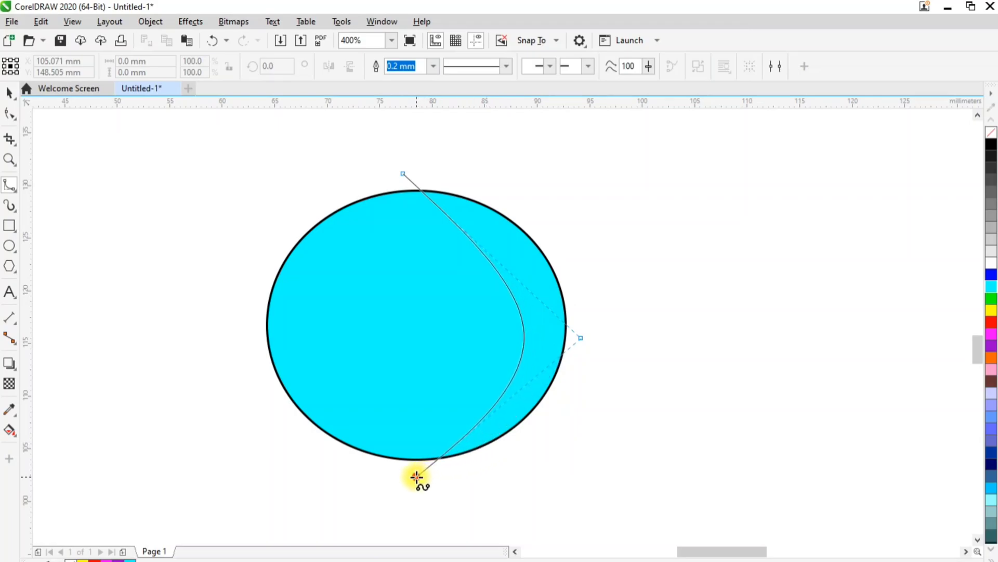
{"action": "left_click", "coordinate": [238, 307]}
{"action": "left_click", "coordinate": [404, 174]}
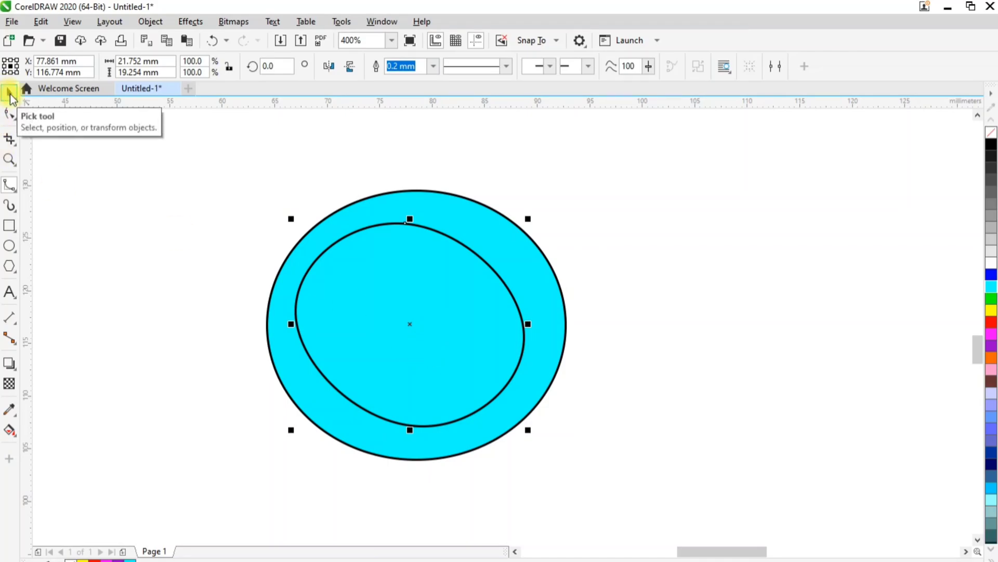
{"action": "key", "text": "Delete"}
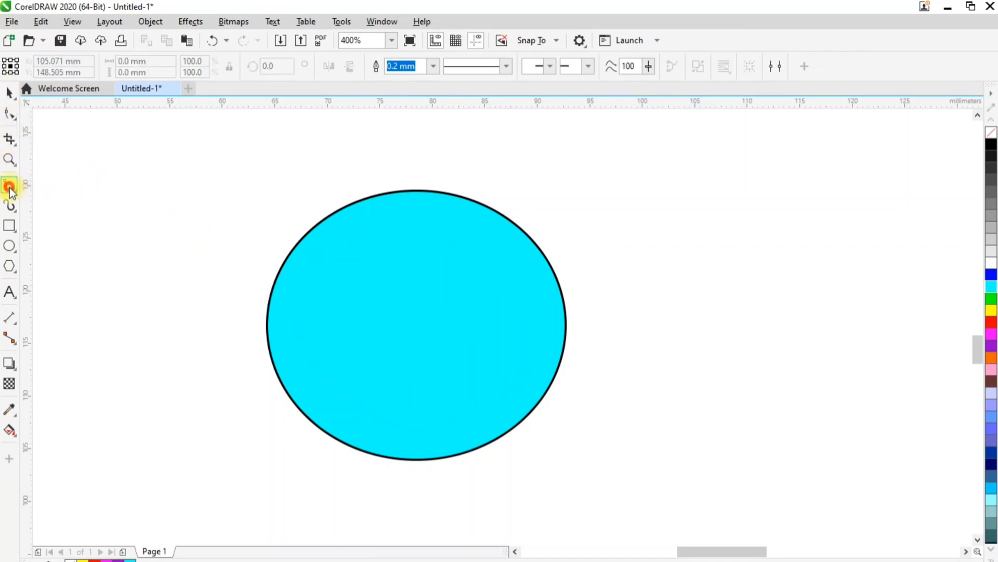
Step: Draw a wider B-Spline curve around the cyan ellipse, placing the control points well outside its outline
{"action": "left_click", "coordinate": [136, 164]}
{"action": "left_click", "coordinate": [501, 153]}
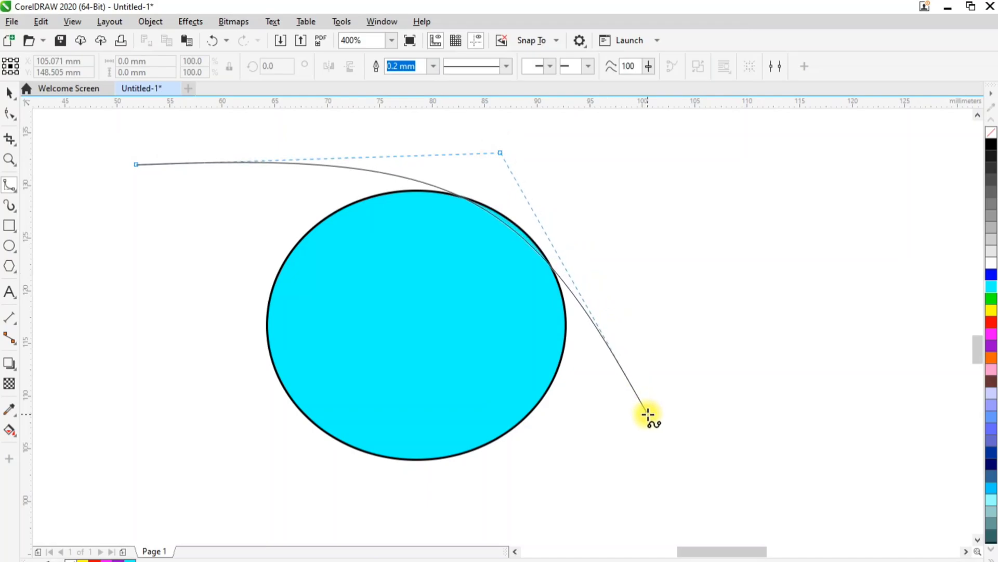
{"action": "left_click_drag", "start_coordinate": [648, 414], "coordinate": [240, 490]}
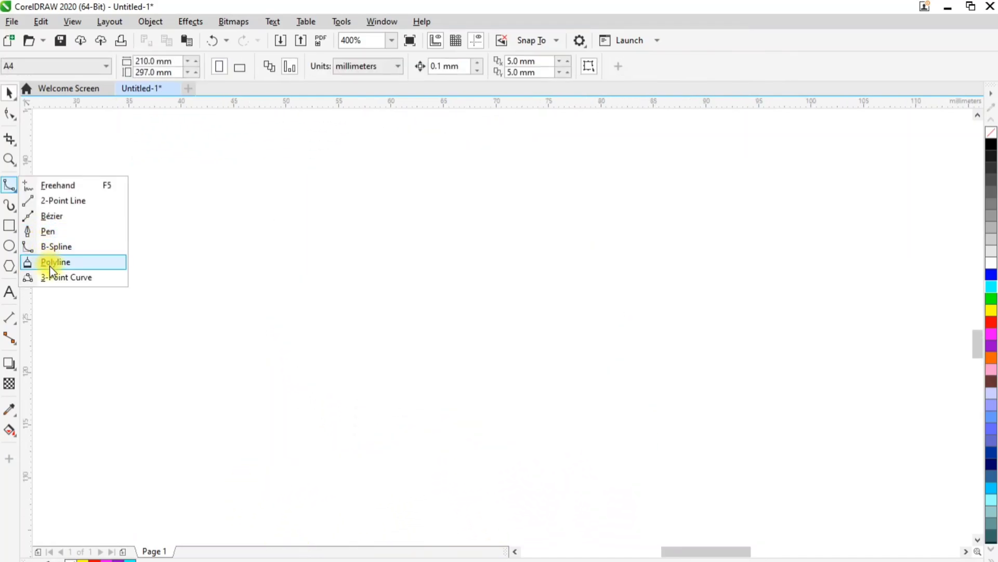
Step: Draw a closed wavy Polyline shape about 51 by 20 mm with a blue fill, and delete it
{"action": "left_click", "coordinate": [50, 266]}
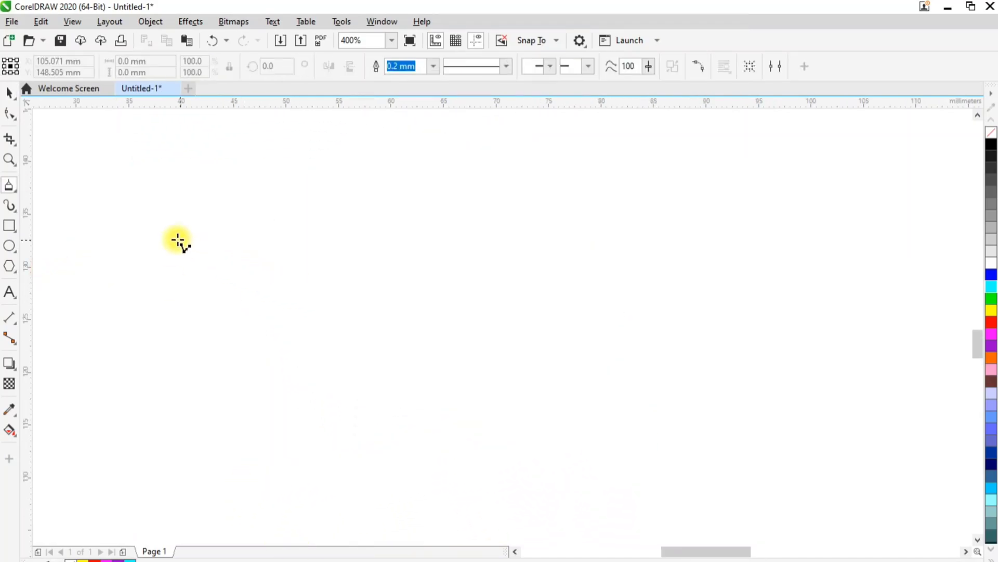
{"action": "mouse_move", "coordinate": [168, 234]}
{"action": "left_mouse_down"}
{"action": "mouse_move", "coordinate": [320, 214]}
{"action": "mouse_move", "coordinate": [359, 257]}
{"action": "mouse_move", "coordinate": [483, 277]}
{"action": "mouse_move", "coordinate": [506, 416]}
{"action": "mouse_move", "coordinate": [348, 333]}
{"action": "mouse_move", "coordinate": [186, 302]}
{"action": "mouse_move", "coordinate": [213, 254]}
{"action": "mouse_move", "coordinate": [171, 236]}
{"action": "left_mouse_up"}
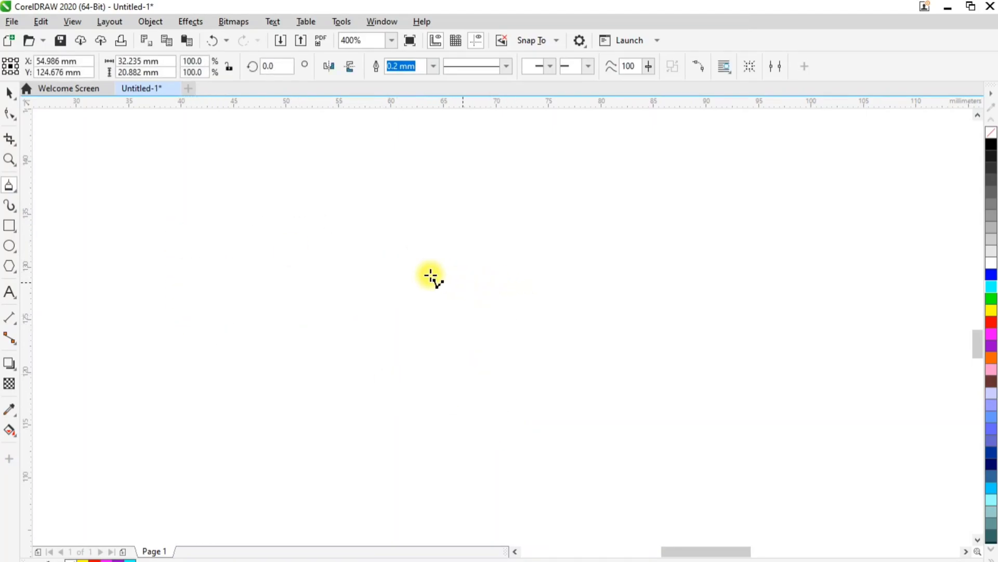
{"action": "left_click", "coordinate": [200, 239]}
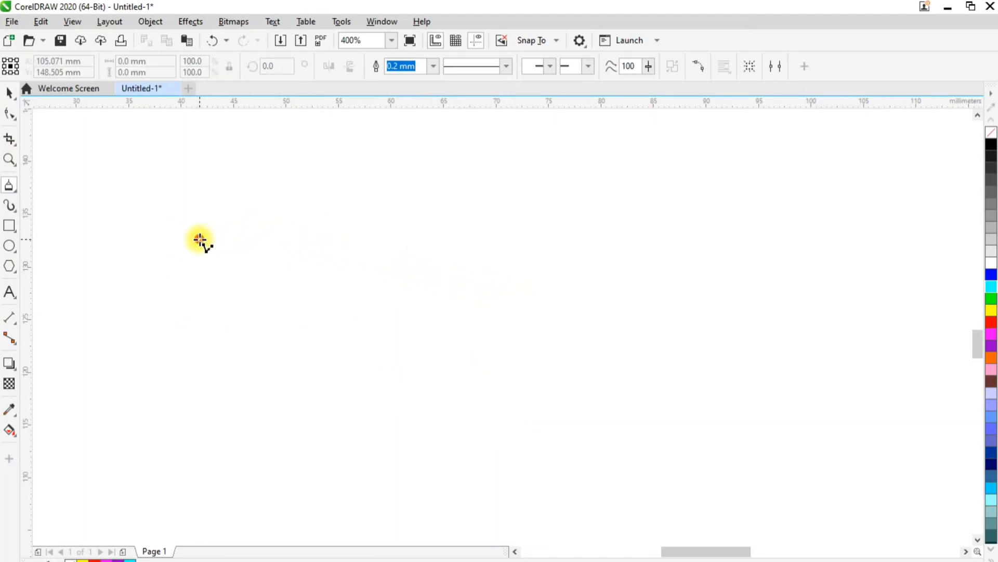
{"action": "mouse_move", "coordinate": [200, 241]}
{"action": "left_mouse_down"}
{"action": "mouse_move", "coordinate": [254, 216]}
{"action": "mouse_move", "coordinate": [270, 242]}
{"action": "mouse_move", "coordinate": [299, 219]}
{"action": "mouse_move", "coordinate": [378, 248]}
{"action": "mouse_move", "coordinate": [438, 206]}
{"action": "mouse_move", "coordinate": [509, 270]}
{"action": "mouse_move", "coordinate": [633, 258]}
{"action": "mouse_move", "coordinate": [603, 380]}
{"action": "mouse_move", "coordinate": [243, 333]}
{"action": "mouse_move", "coordinate": [103, 288]}
{"action": "mouse_move", "coordinate": [205, 275]}
{"action": "mouse_move", "coordinate": [201, 238]}
{"action": "left_mouse_up"}
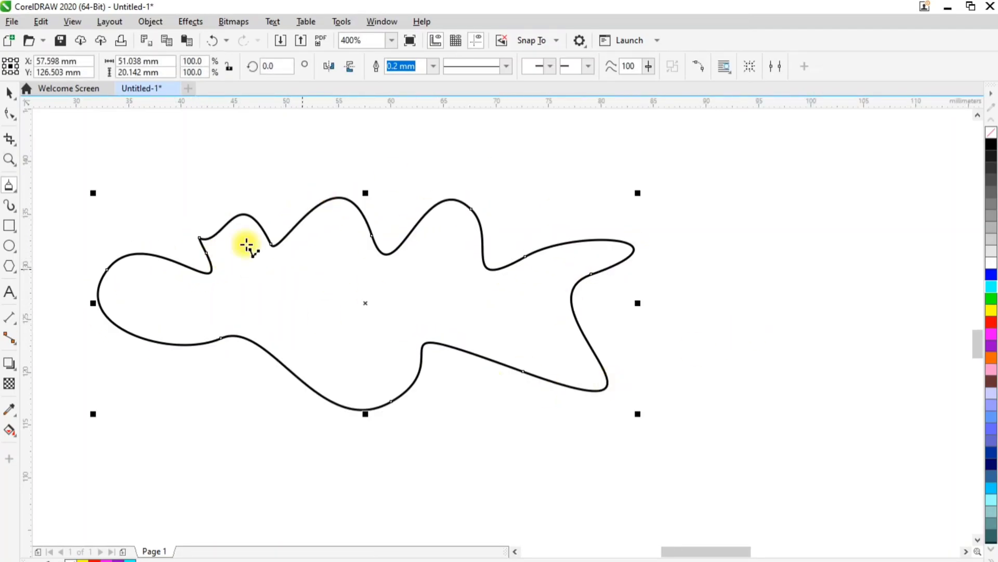
{"action": "left_click", "coordinate": [990, 288]}
{"action": "left_click", "coordinate": [991, 274]}
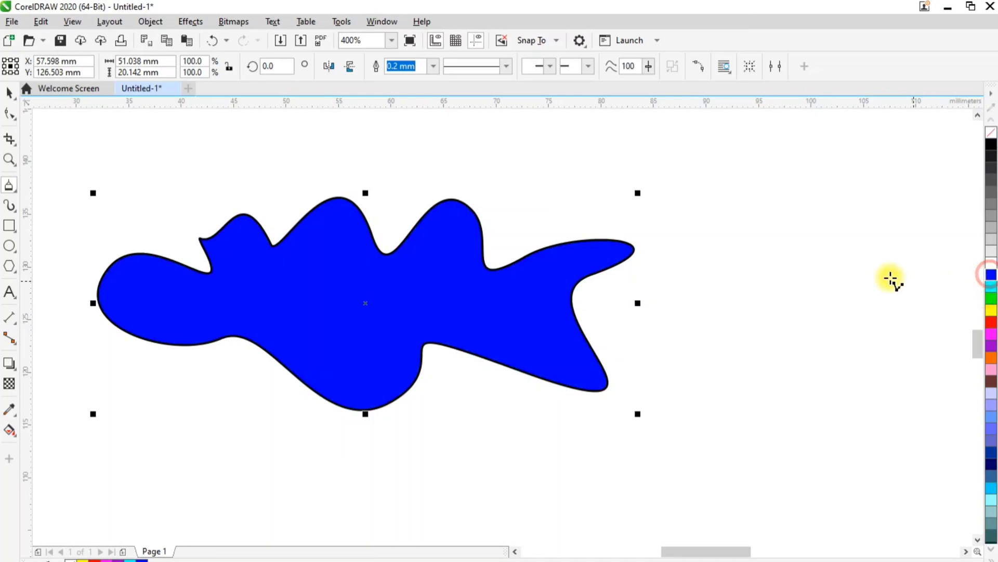
{"action": "key", "text": "Delete"}
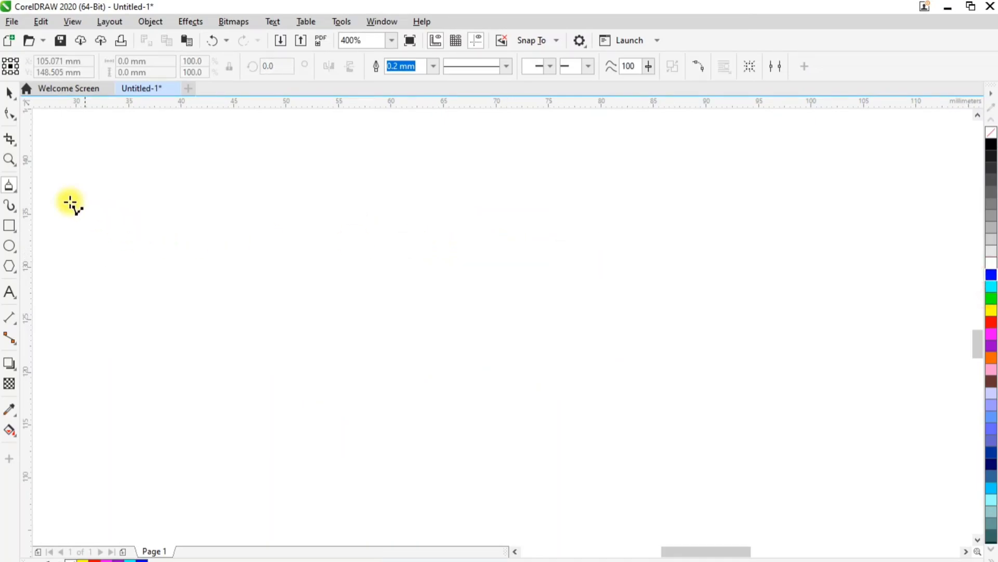
Step: Draw a downward-bowed 3-Point Curve about 28 mm wide on the empty page, and undo it
{"action": "left_click", "coordinate": [16, 191]}
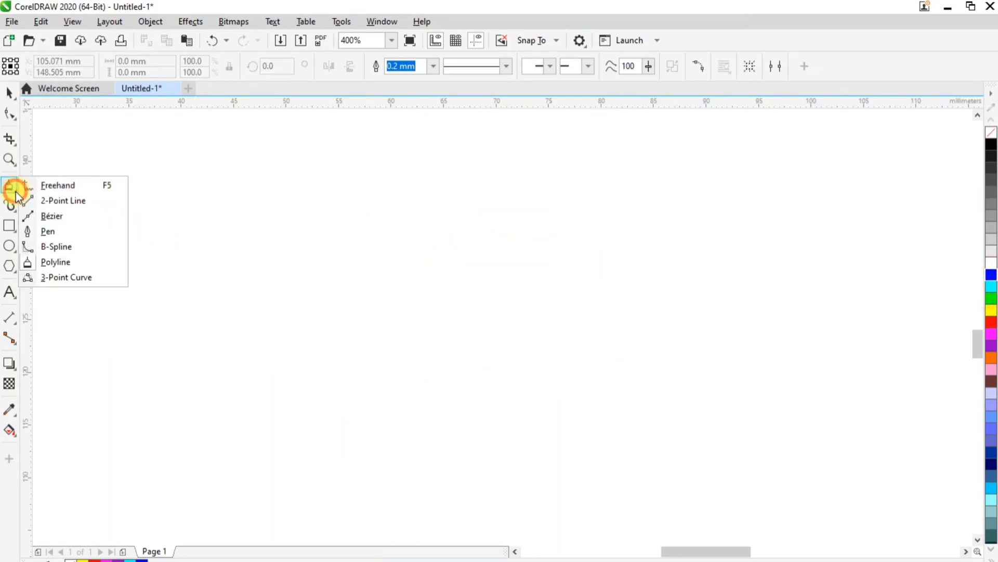
{"action": "left_click", "coordinate": [65, 276]}
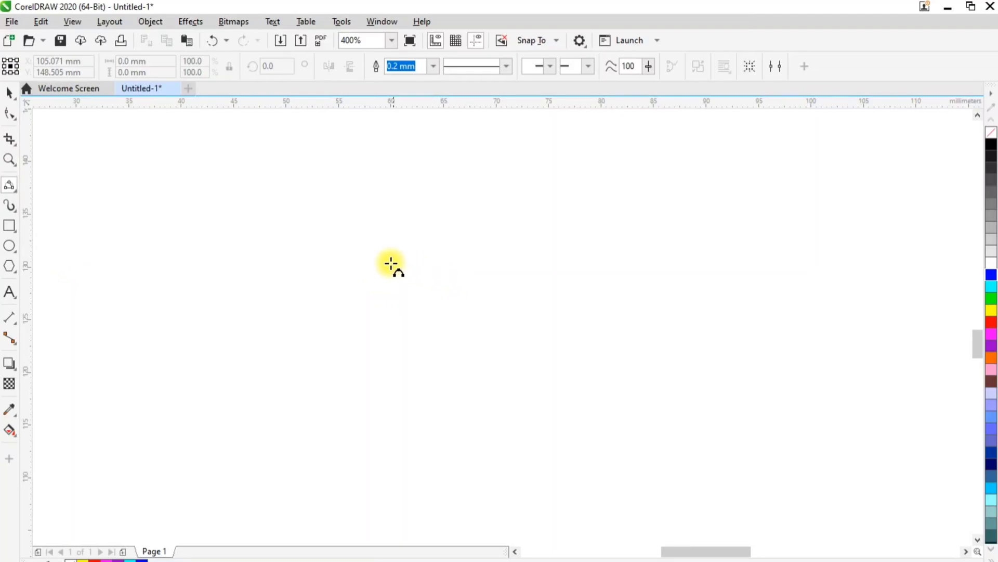
{"action": "left_click_drag", "start_coordinate": [207, 255], "coordinate": [503, 237]}
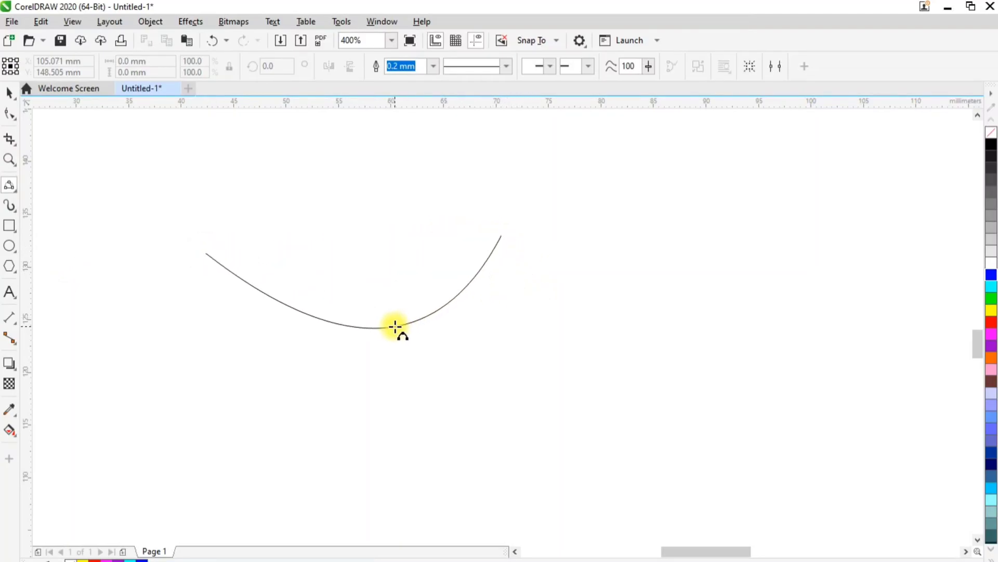
{"action": "left_click", "coordinate": [394, 327]}
{"action": "key", "text": "ctrl+z"}
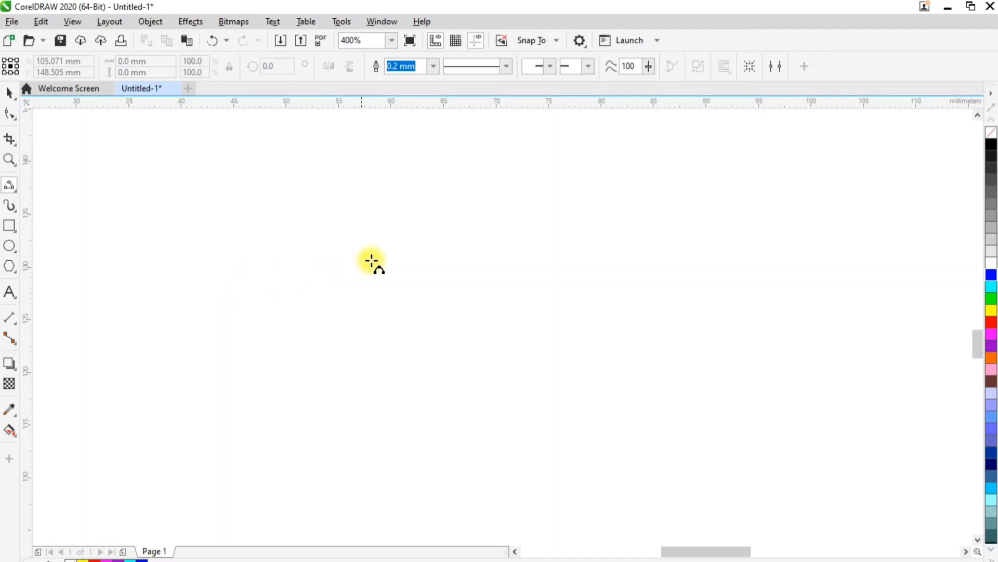
Step: Draw a closed shape about 38 by 27 mm from three joined 3-Point Curves and fill it magenta
{"action": "left_click_drag", "start_coordinate": [230, 264], "coordinate": [541, 235]}
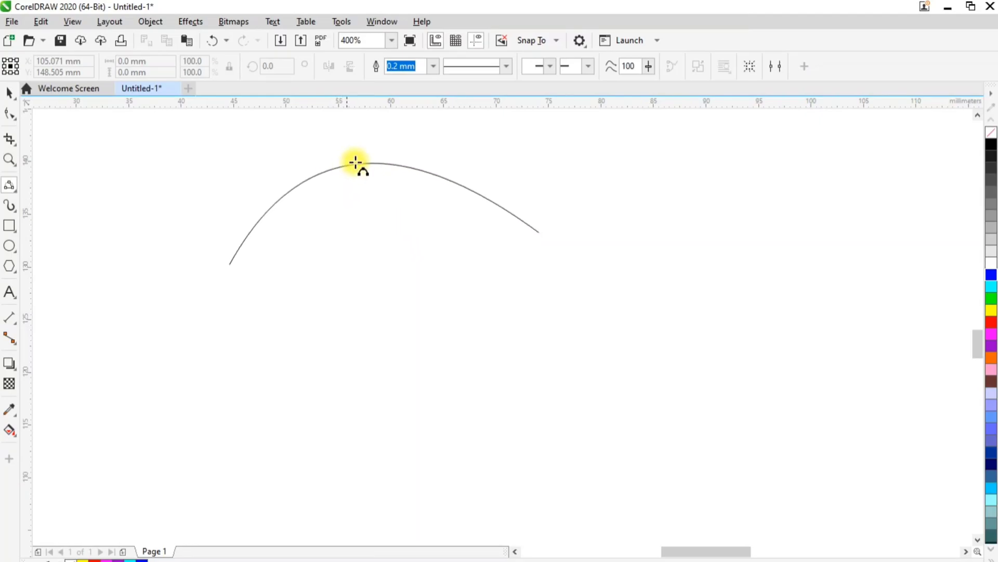
{"action": "left_click", "coordinate": [367, 140]}
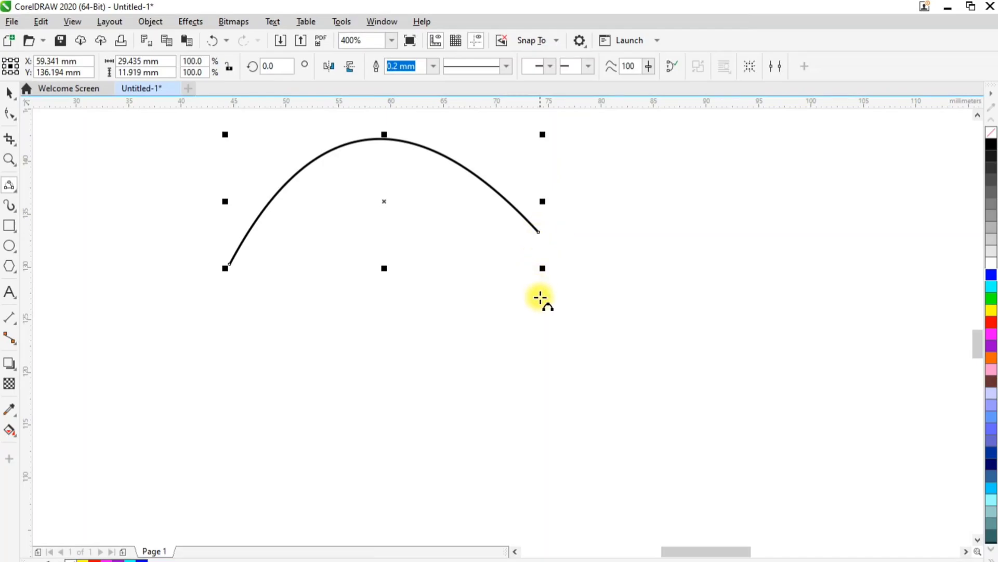
{"action": "left_click_drag", "start_coordinate": [538, 231], "coordinate": [405, 424]}
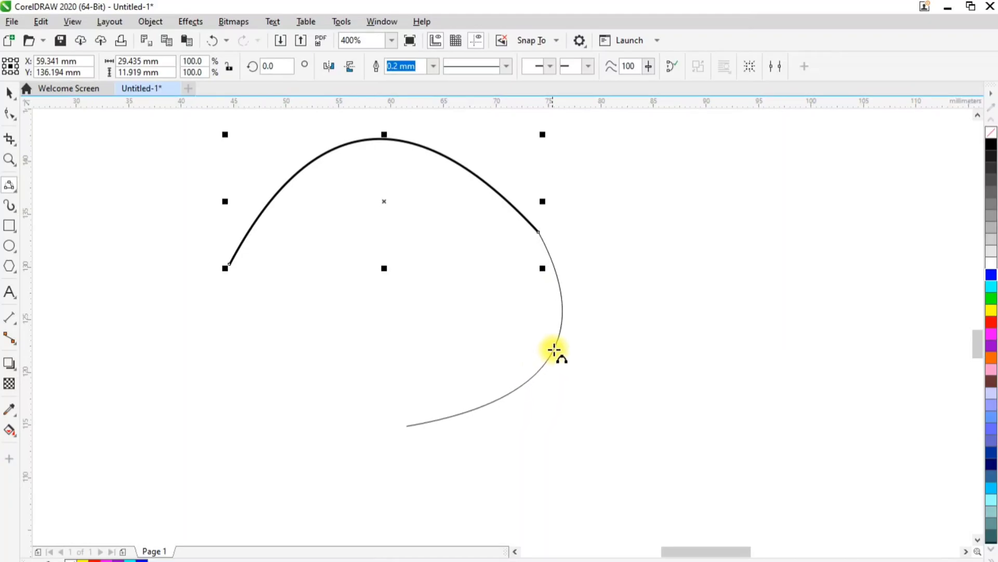
{"action": "left_click", "coordinate": [567, 328]}
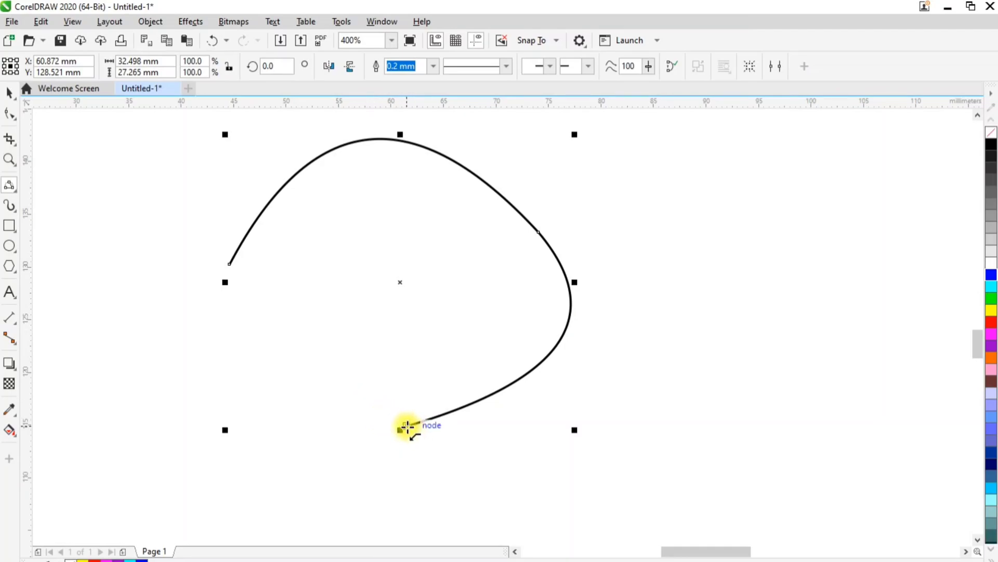
{"action": "left_click_drag", "start_coordinate": [407, 427], "coordinate": [230, 263]}
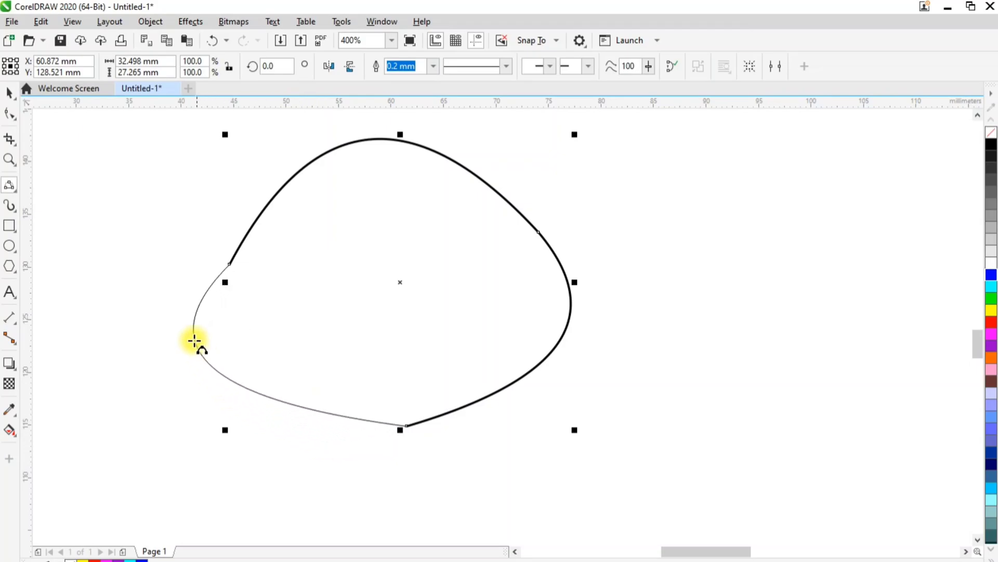
{"action": "left_click", "coordinate": [175, 331]}
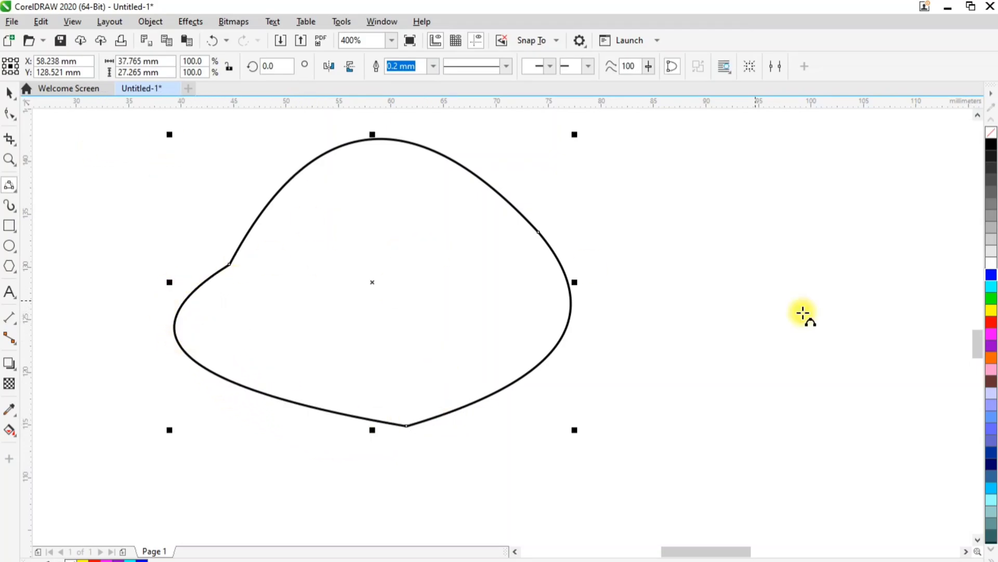
{"action": "left_click", "coordinate": [992, 336]}
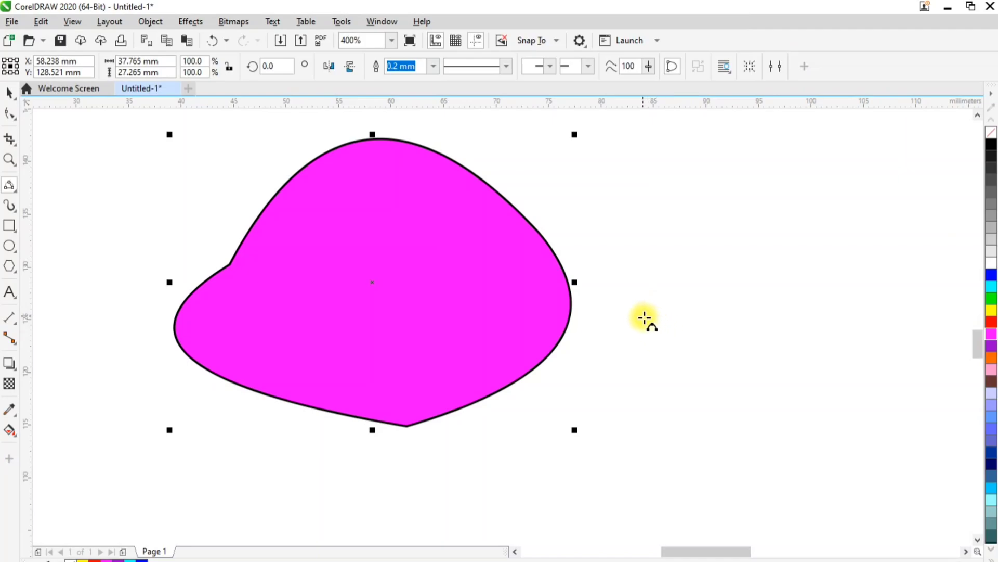
Step: Delete the magenta shape made of 3-Point Curves
{"action": "left_click", "coordinate": [17, 94]}
{"action": "left_click", "coordinate": [334, 227]}
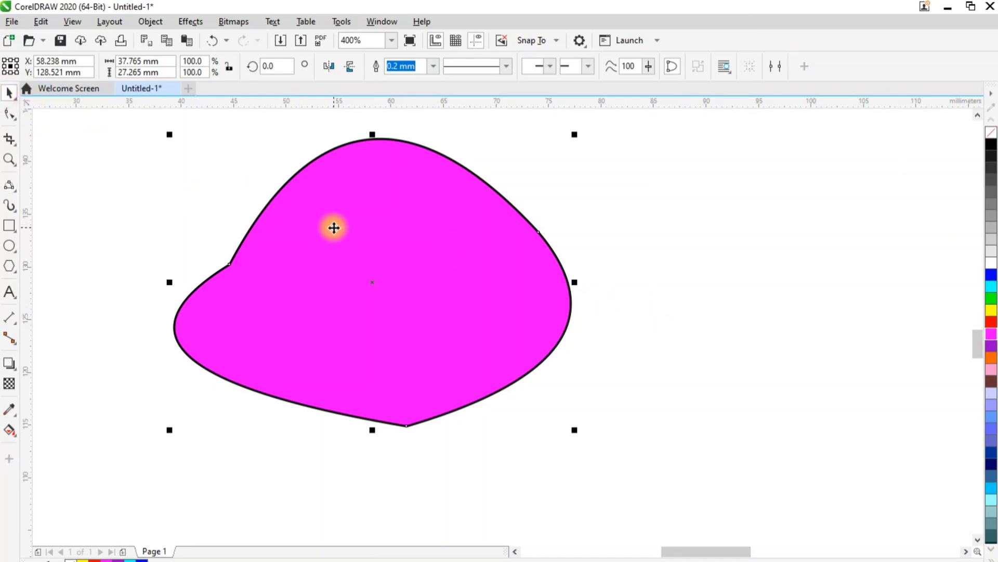
{"action": "key", "text": "Delete"}
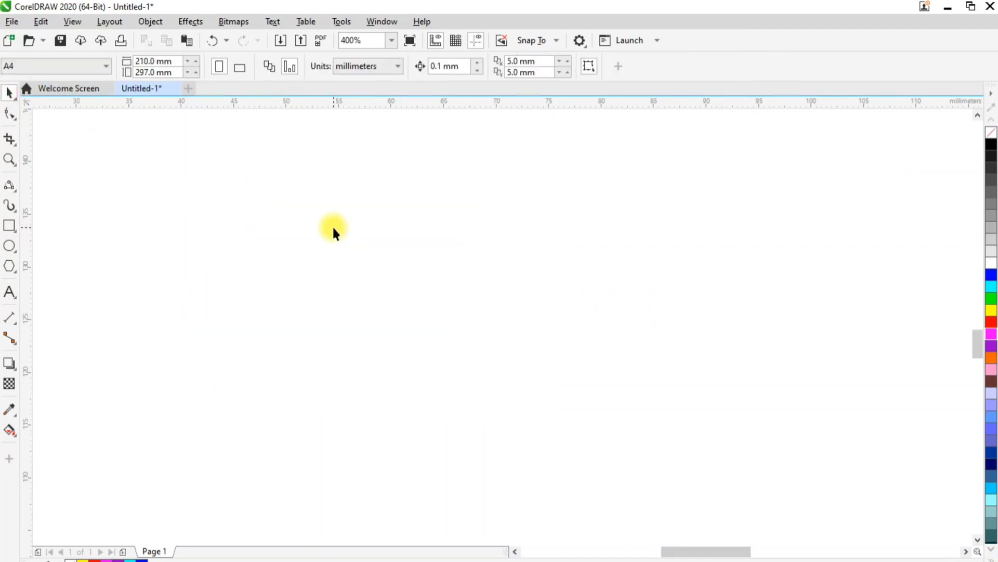
{"action": "left_click", "coordinate": [14, 190]}
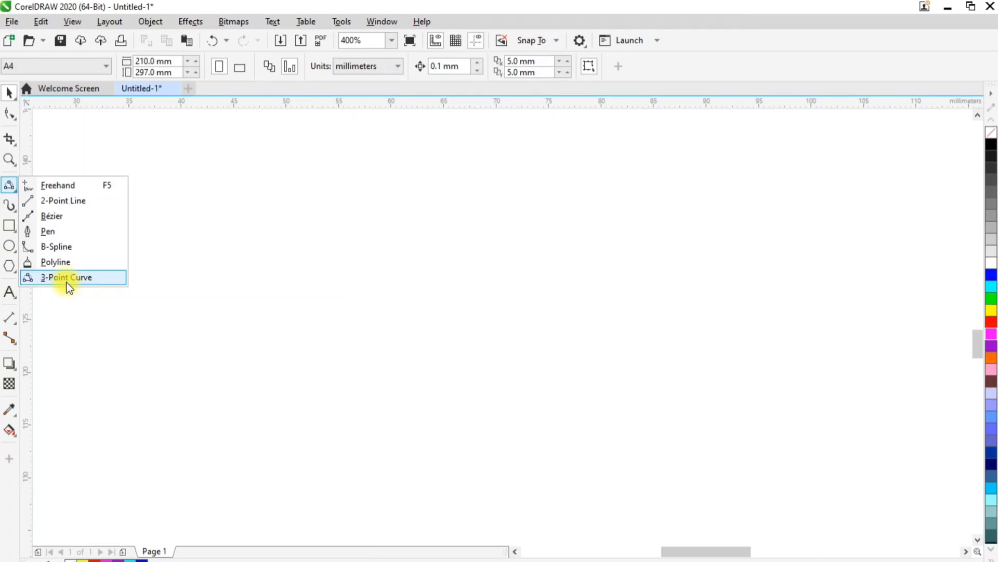
{"action": "left_click", "coordinate": [397, 280]}
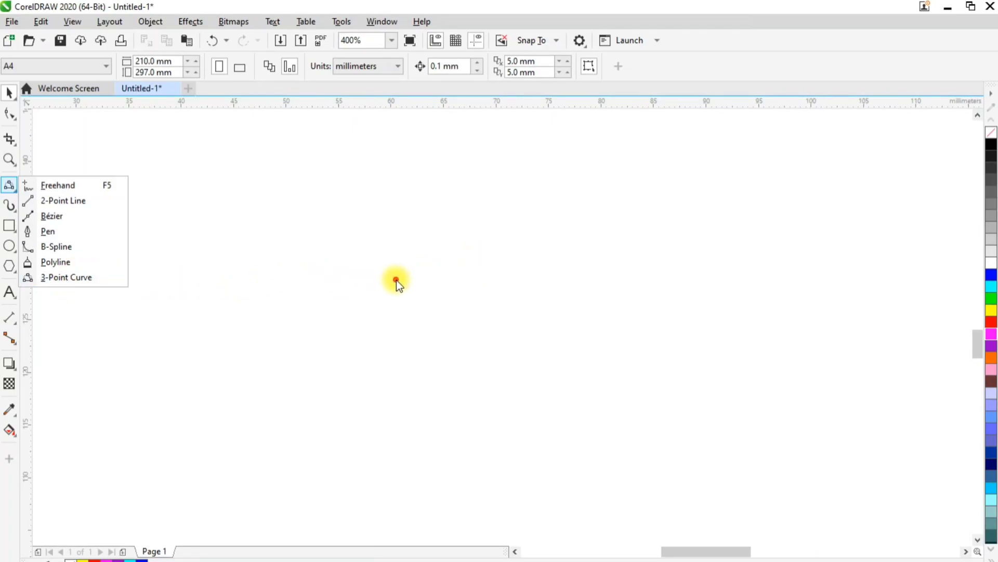
{"action": "left_click", "coordinate": [16, 189]}
{"action": "left_click", "coordinate": [18, 190]}
{"action": "left_click", "coordinate": [15, 190]}
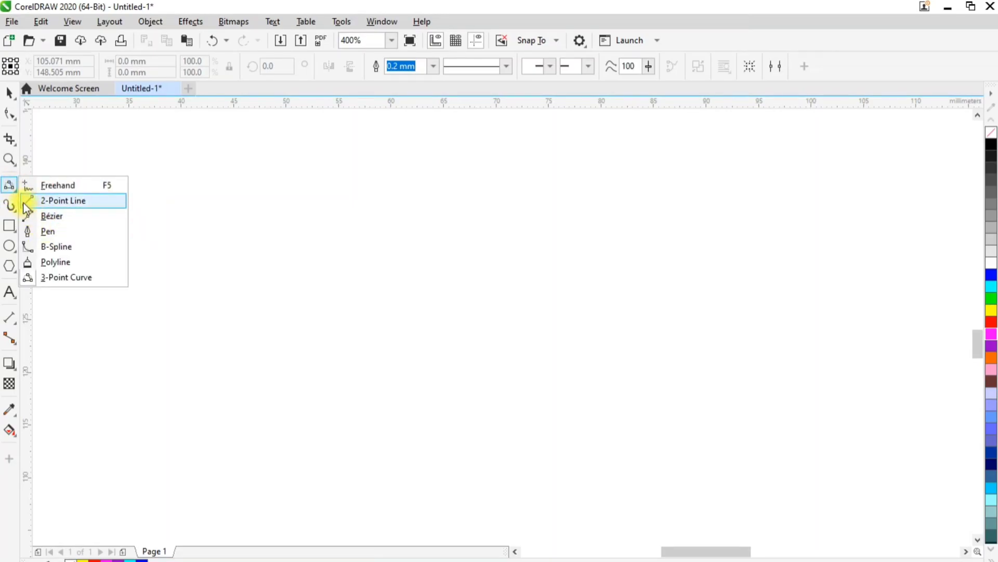
{"action": "left_click", "coordinate": [9, 188]}
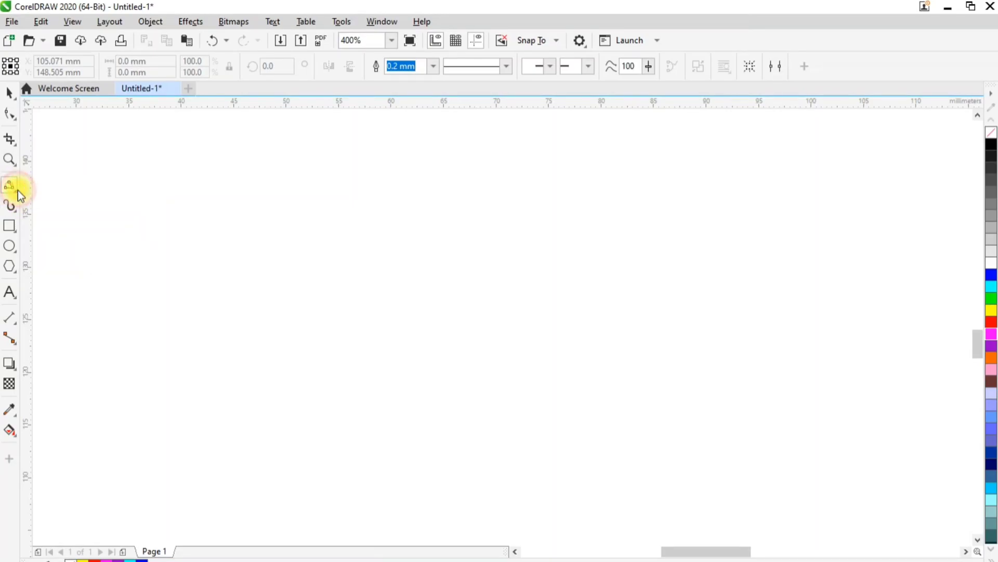